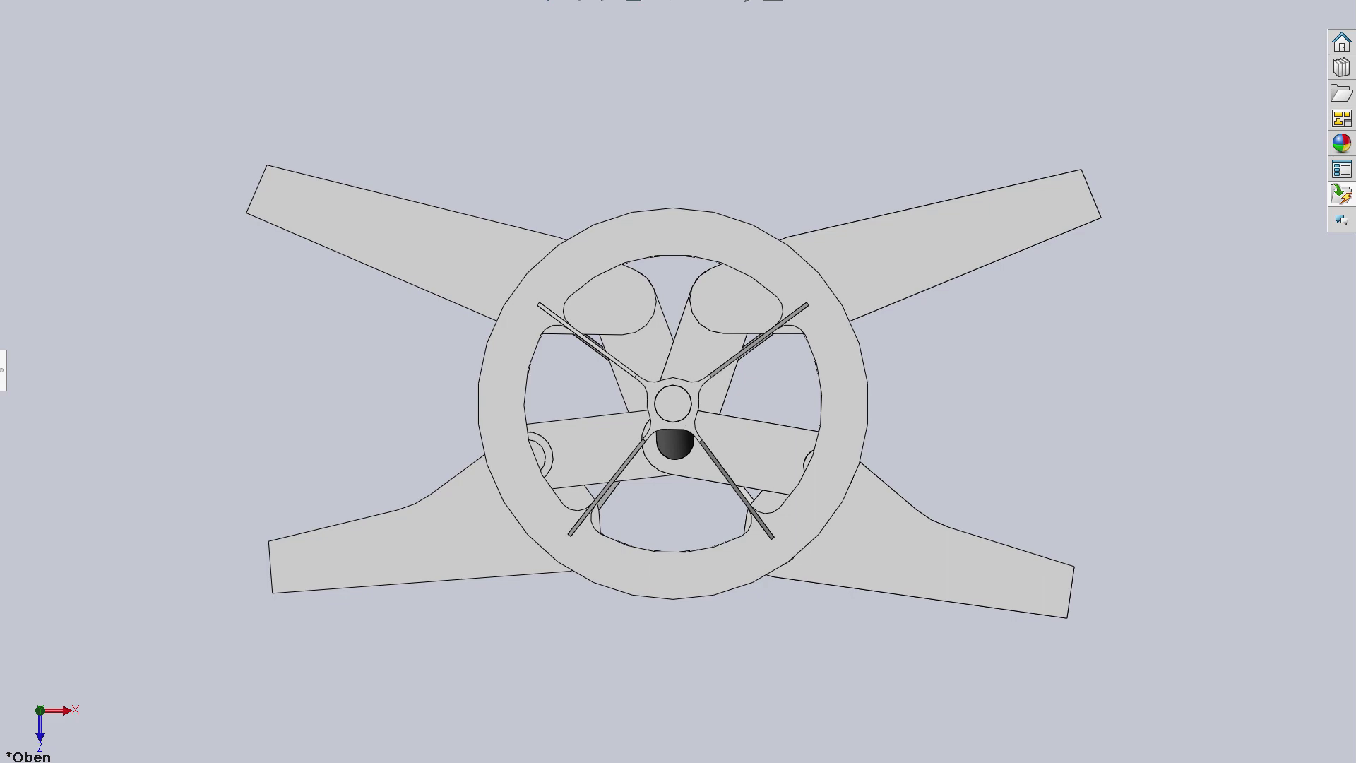
Step: Measure the face area and perimeter of the assembly's two ring frames
middle_drag(887, 279, 713, 282)
scroll(676, 286, down, 3)
scroll(713, 283, up, 3)
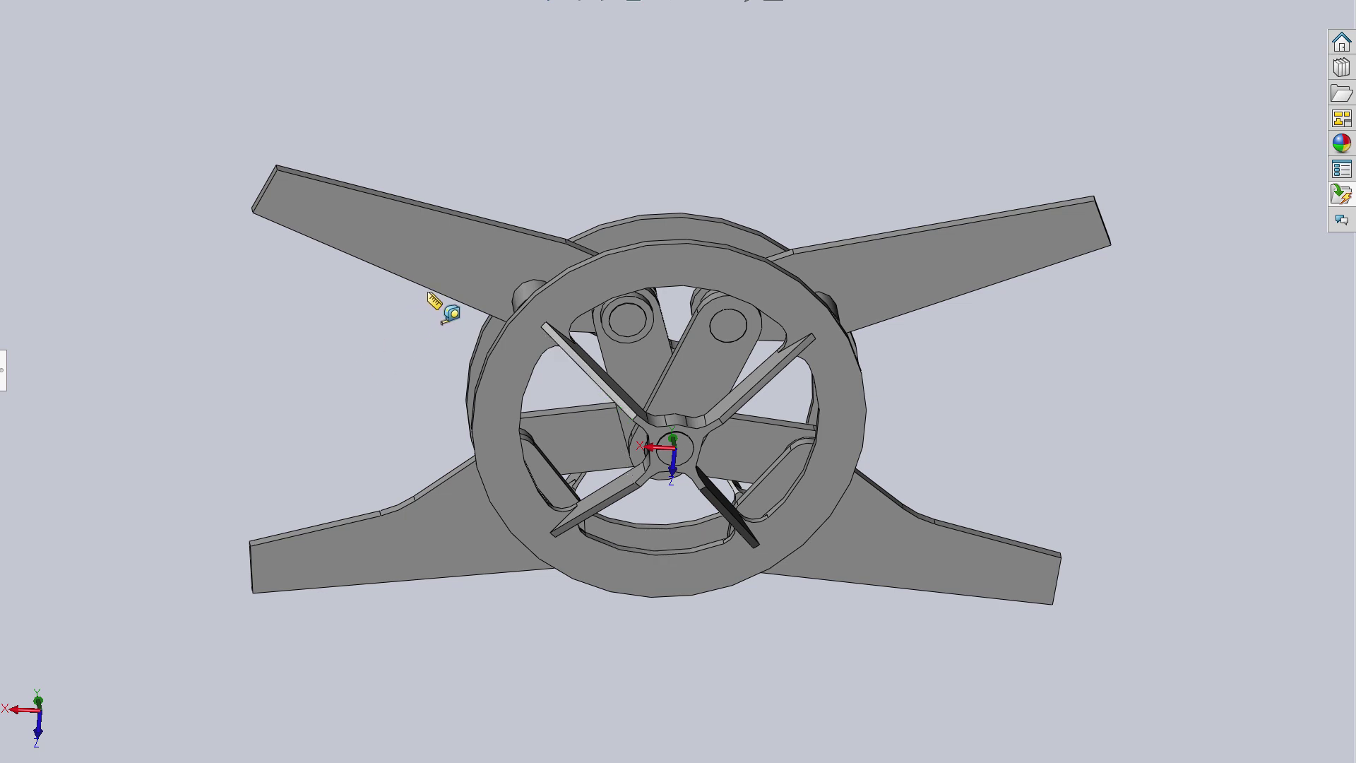
click(615, 253)
click(673, 150)
click(668, 262)
middle_drag(669, 265, 565, 429)
scroll(566, 430, down, 4)
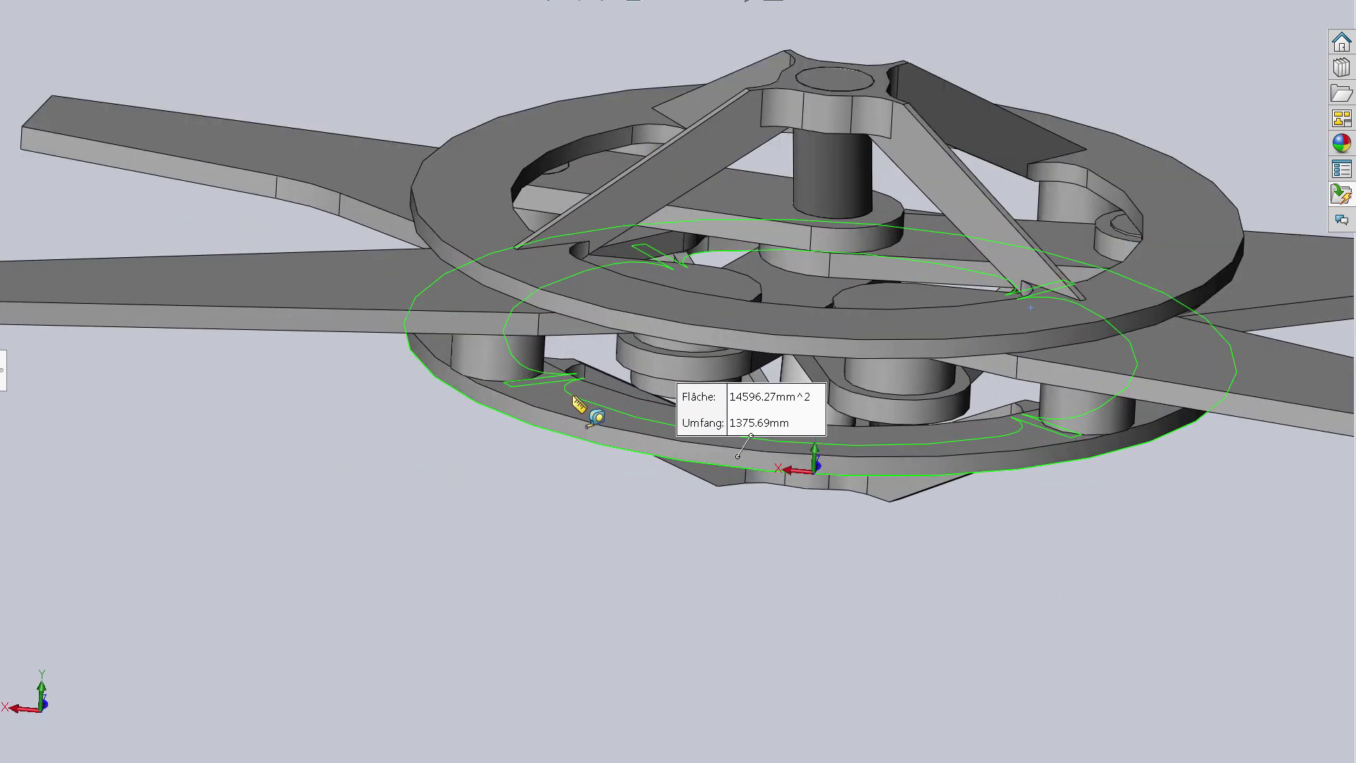
click(575, 404)
click(551, 498)
scroll(551, 498, up, 4)
middle_drag(551, 498, 509, 595)
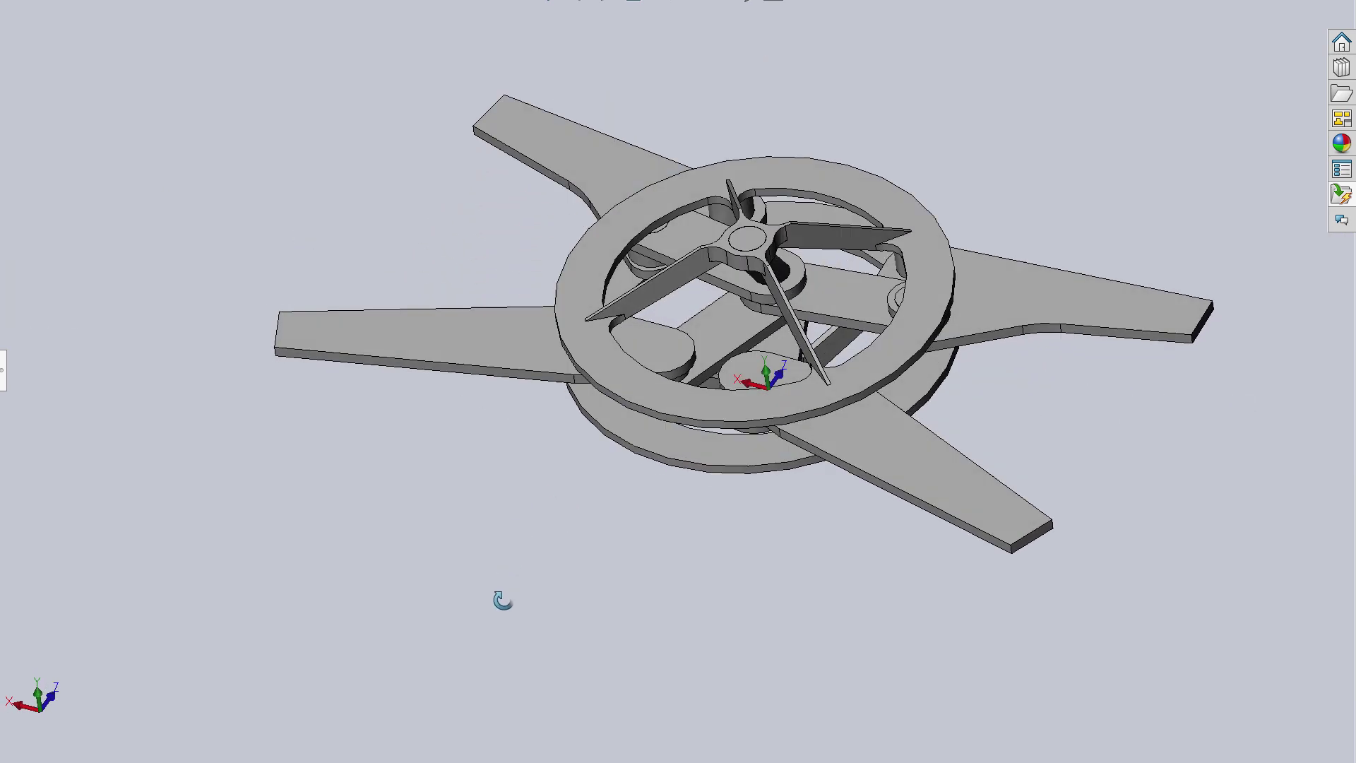
Step: Measure the shaft end face in the central hub and the adjoining crank arm face
middle_drag(749, 345, 628, 381)
scroll(712, 277, down, 3)
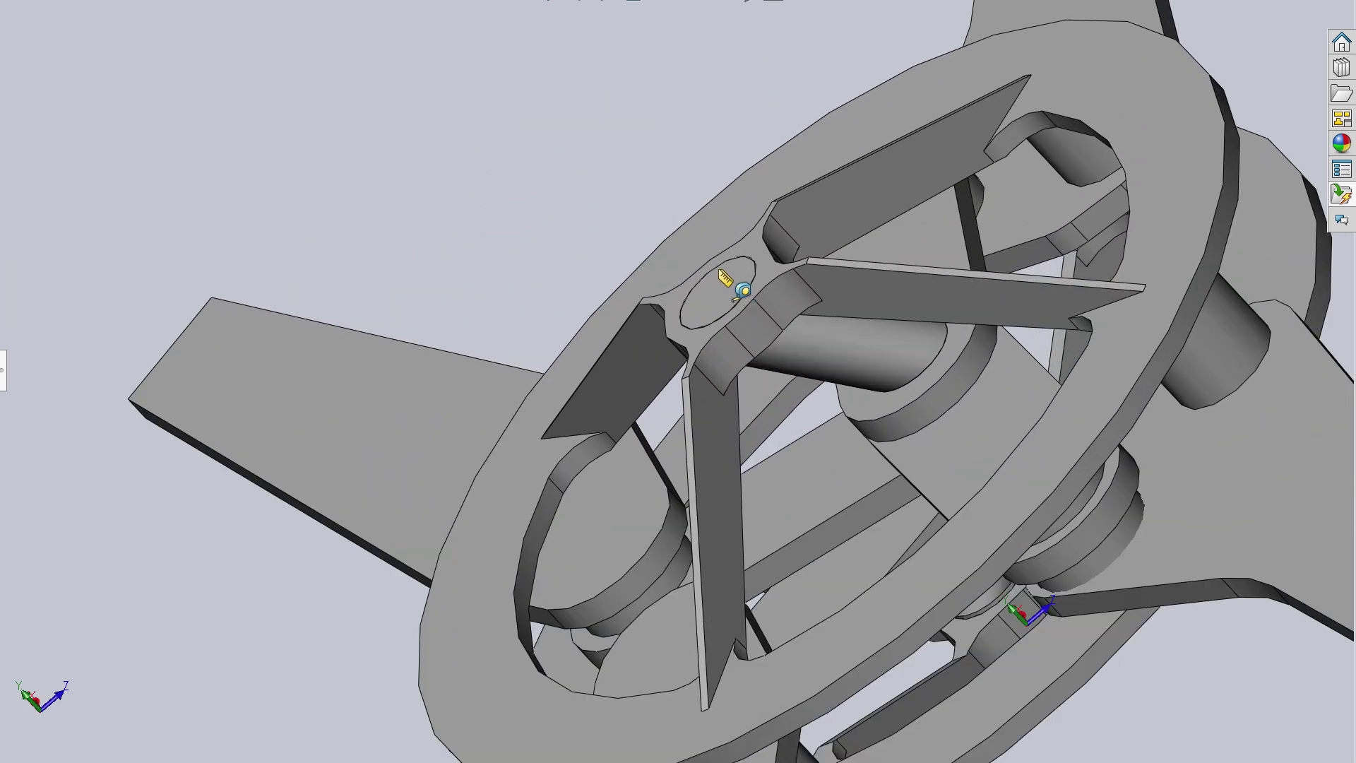
click(704, 279)
click(822, 409)
scroll(821, 409, up, 3)
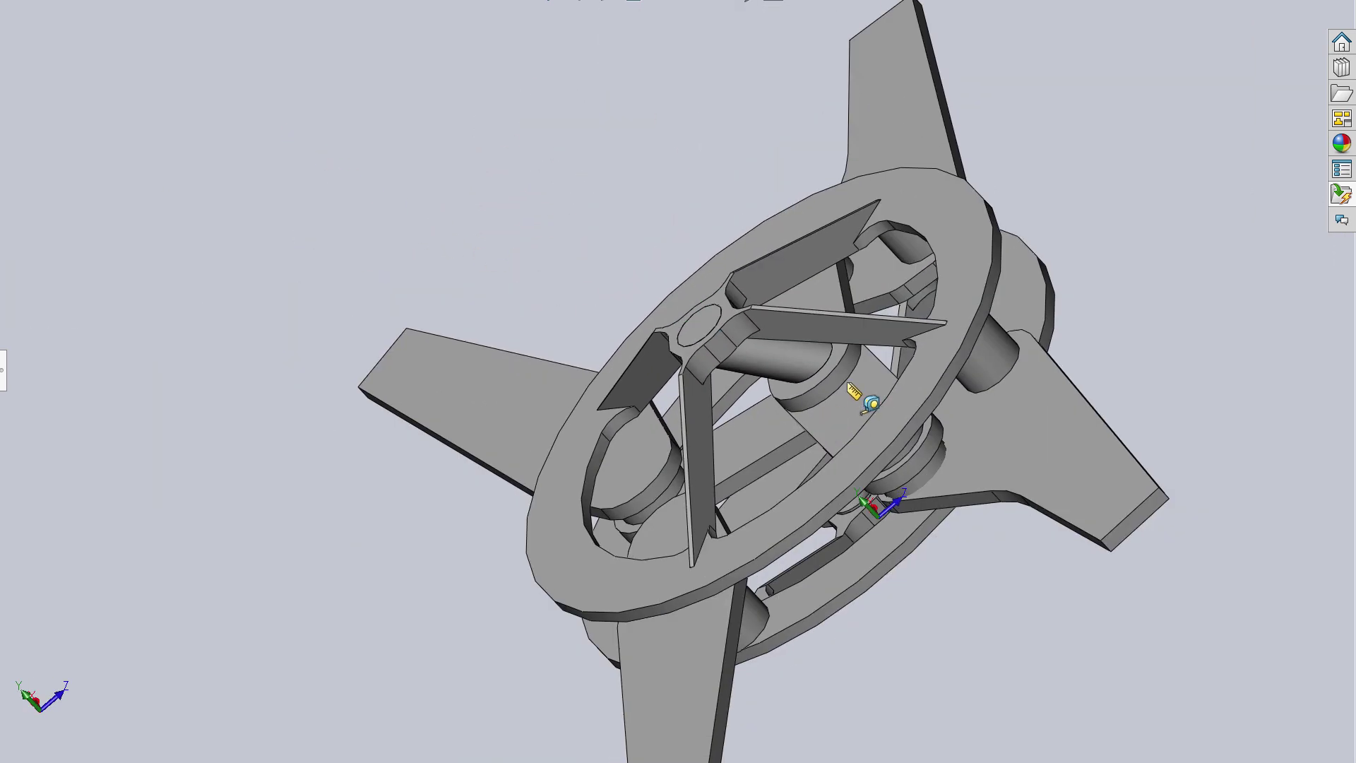
click(841, 380)
click(1181, 375)
Step: Measure the circular end faces of the central shafts on both sides of the assembly
middle_drag(1090, 539, 689, 310)
click(751, 523)
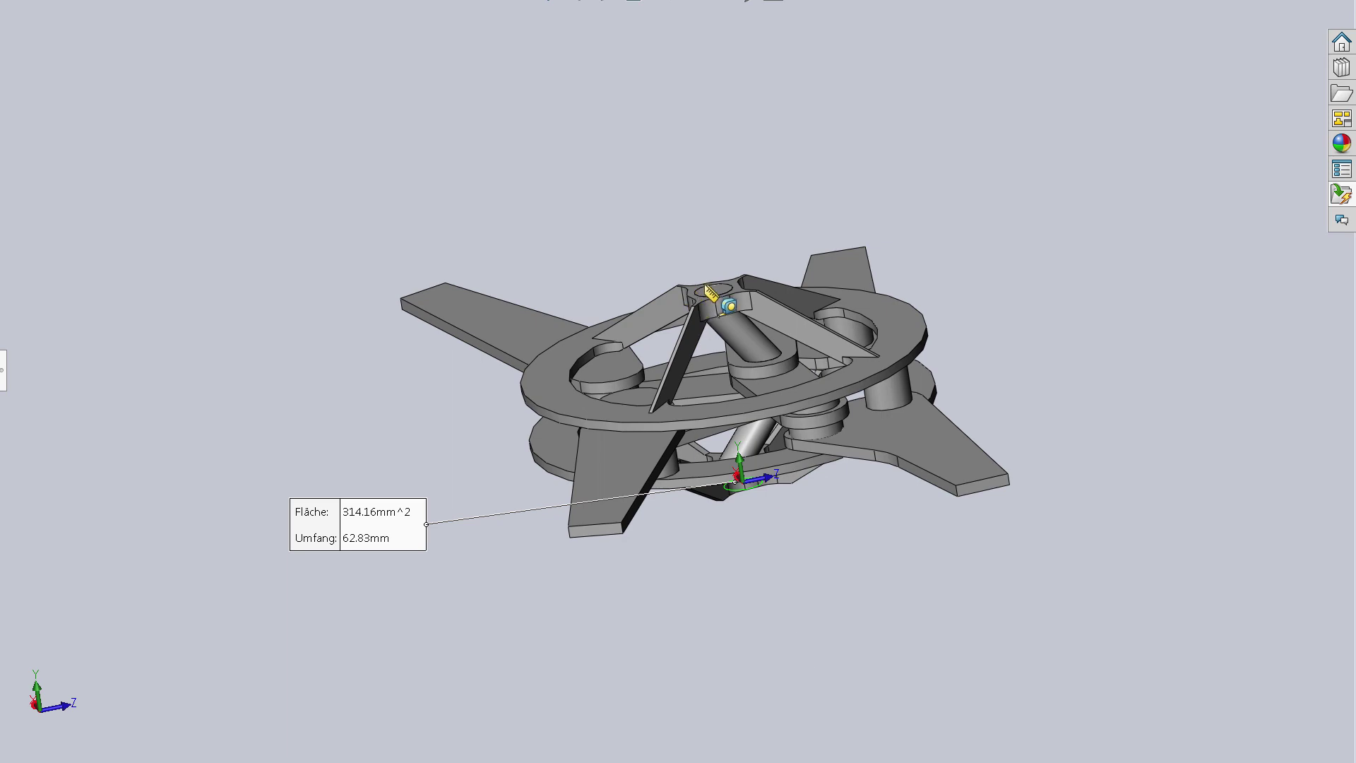
click(711, 288)
click(602, 169)
middle_drag(551, 181, 164, 275)
middle_drag(503, 329, 473, 578)
Step: Show the assembly from the top and rotate the central crank pin to move the four arms
click(638, 6)
click(666, 46)
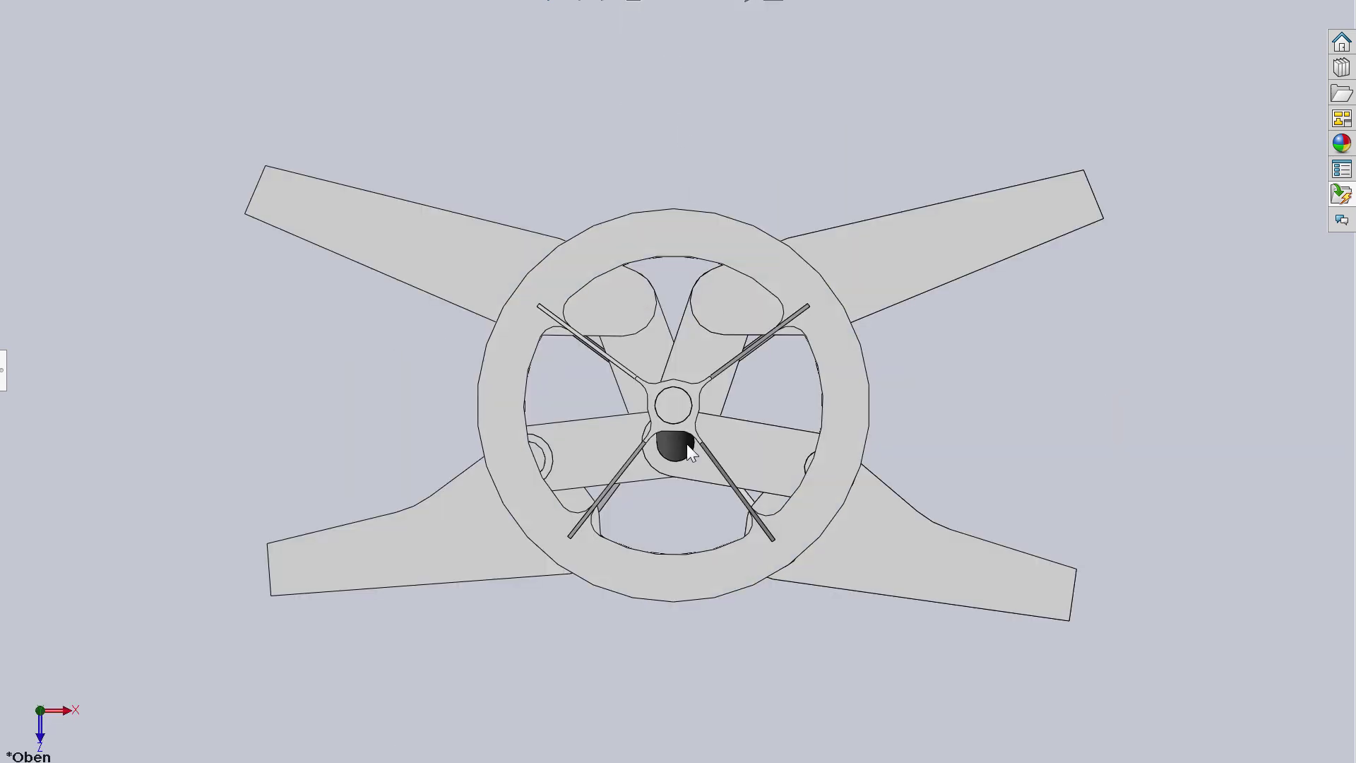
scroll(670, 454, down, 1)
drag(675, 443, 627, 391)
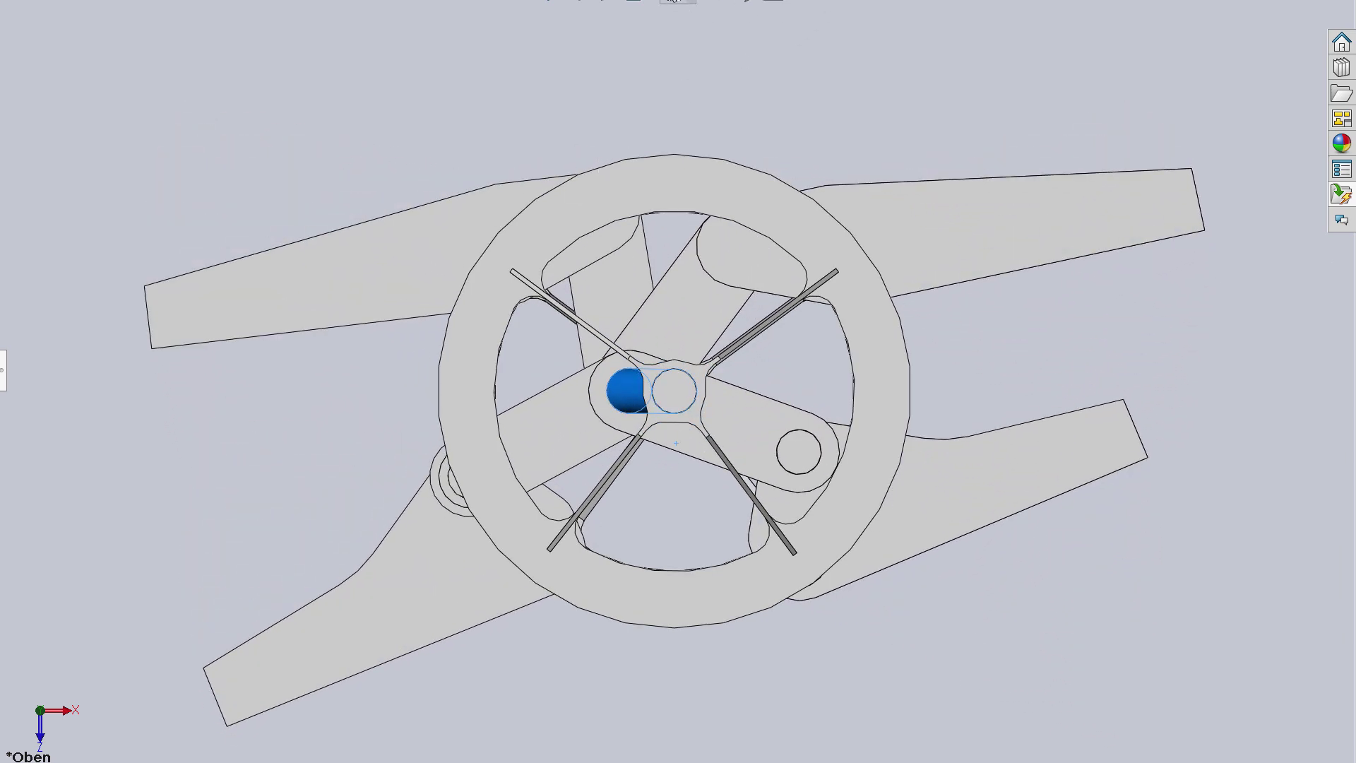
Step: Check the linkage motion in wireframe display by rotating the crank, and return to shaded display with edges
click(674, 132)
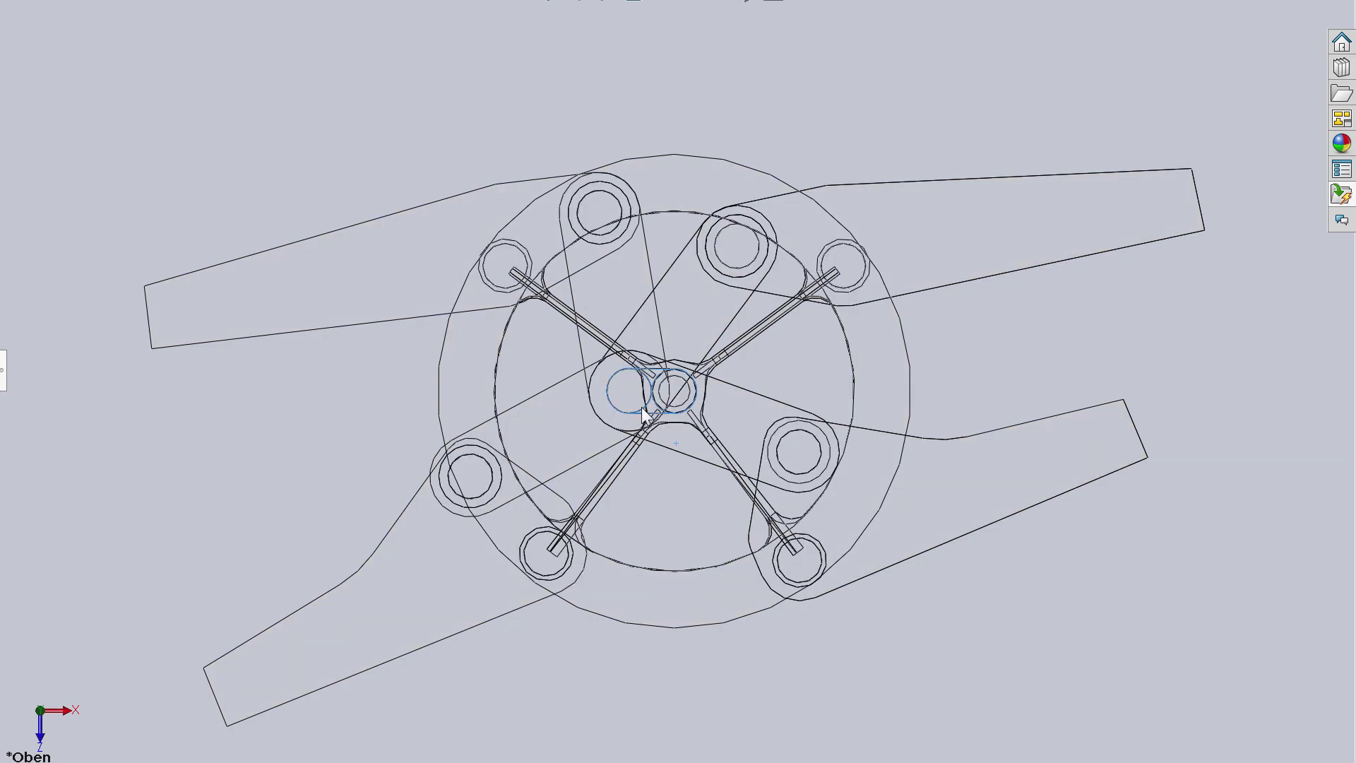
drag(642, 407, 546, 424)
middle_drag(719, 537, 688, 409)
drag(687, 409, 681, 2)
click(674, 19)
Step: Rotate the crank while viewing the assembly from several oblique angles to check how the four arms move
mouse_move(717, 287)
middle_down()
mouse_move(726, 203)
mouse_move(784, 468)
mouse_move(638, 563)
middle_up()
drag(677, 361, 783, 465)
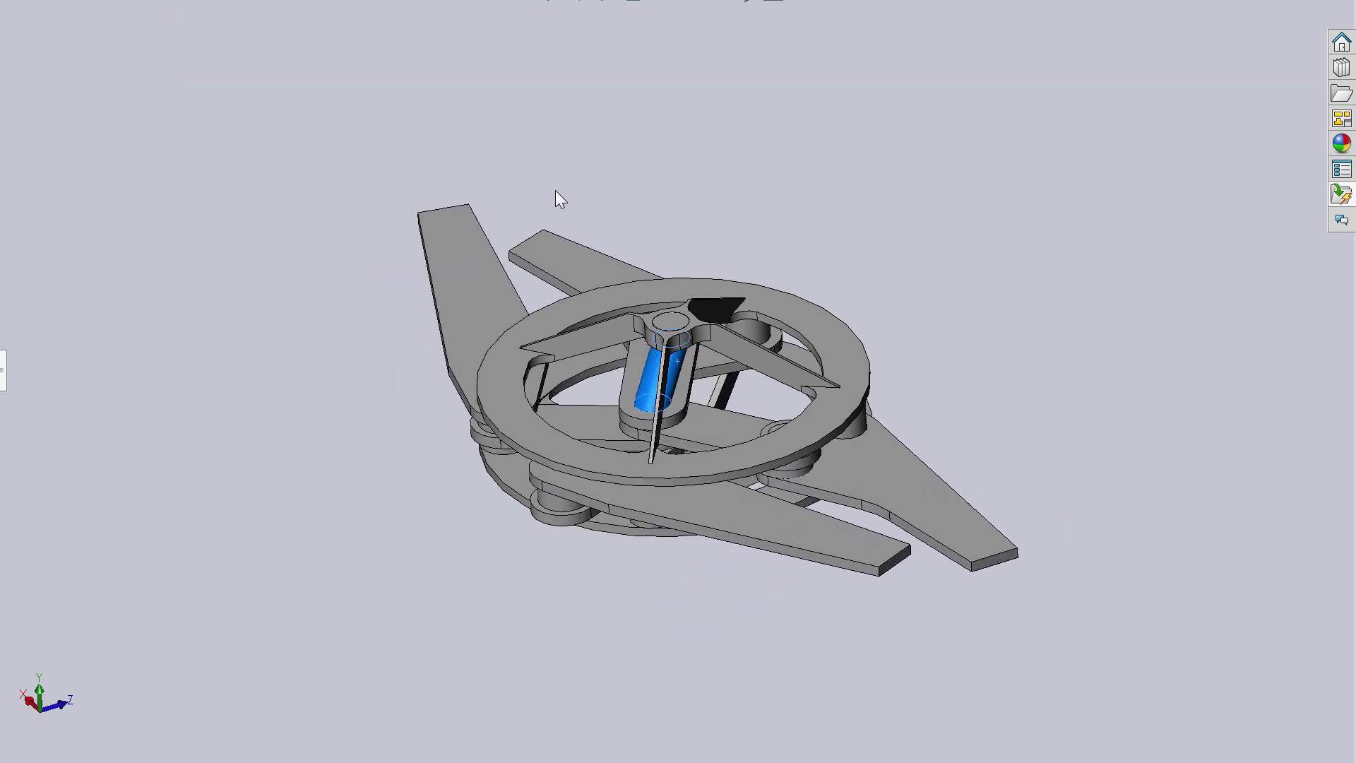
middle_drag(582, 168, 659, 424)
drag(602, 339, 625, 182)
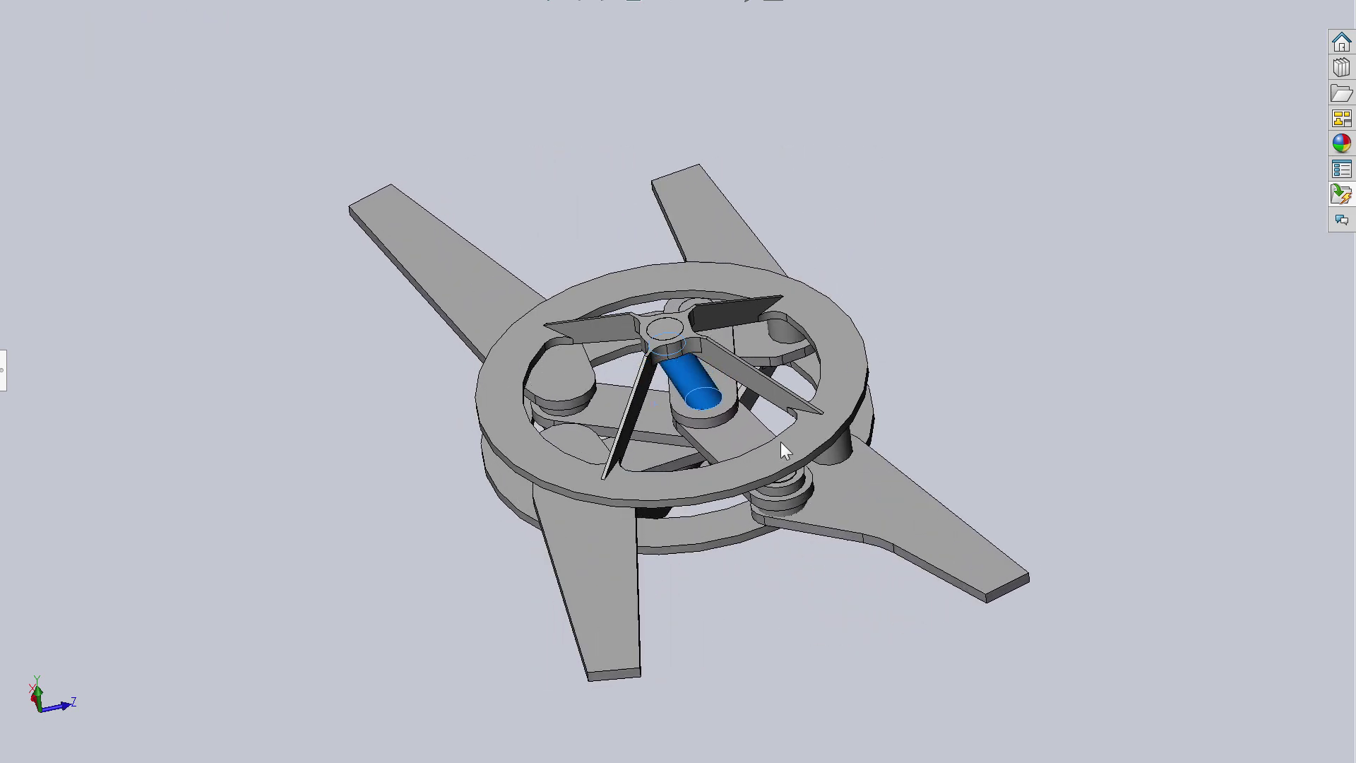
middle_drag(628, 189, 642, 401)
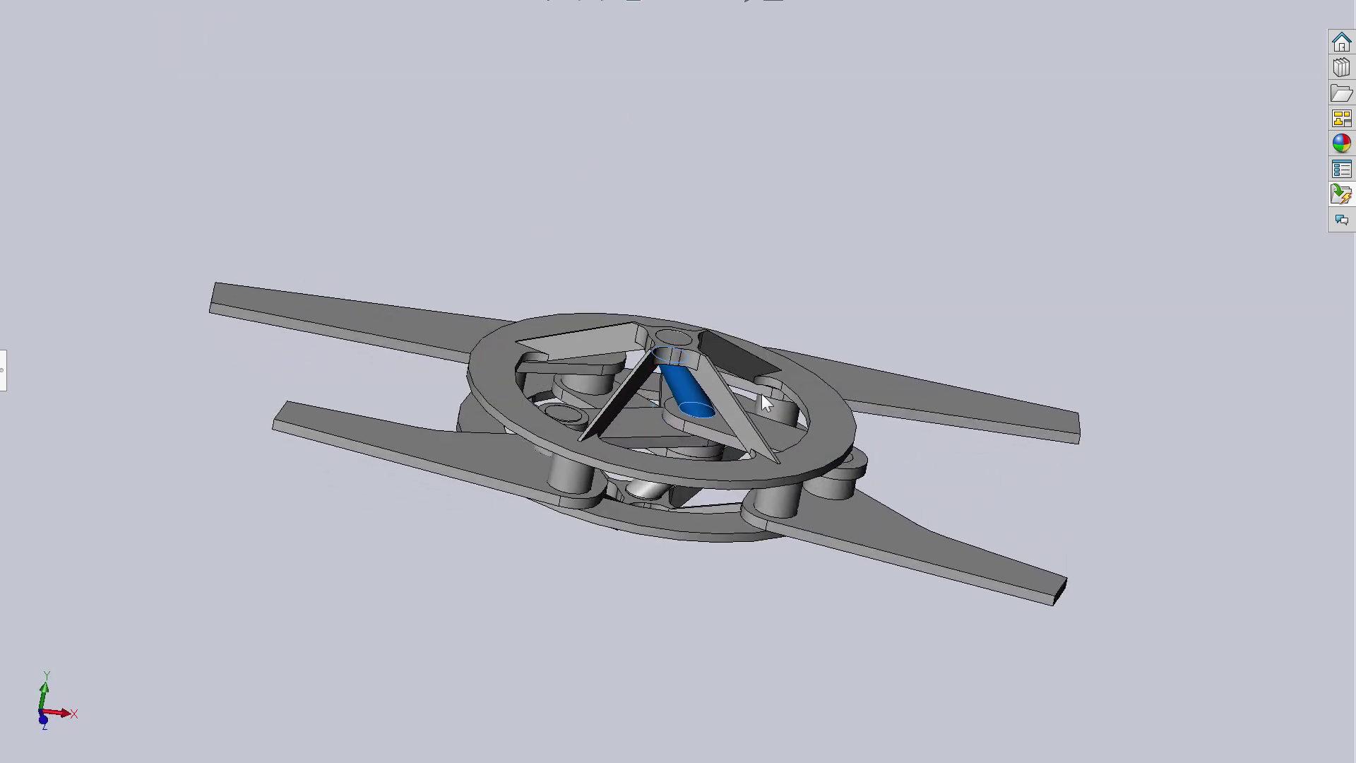
middle_drag(735, 202, 647, 424)
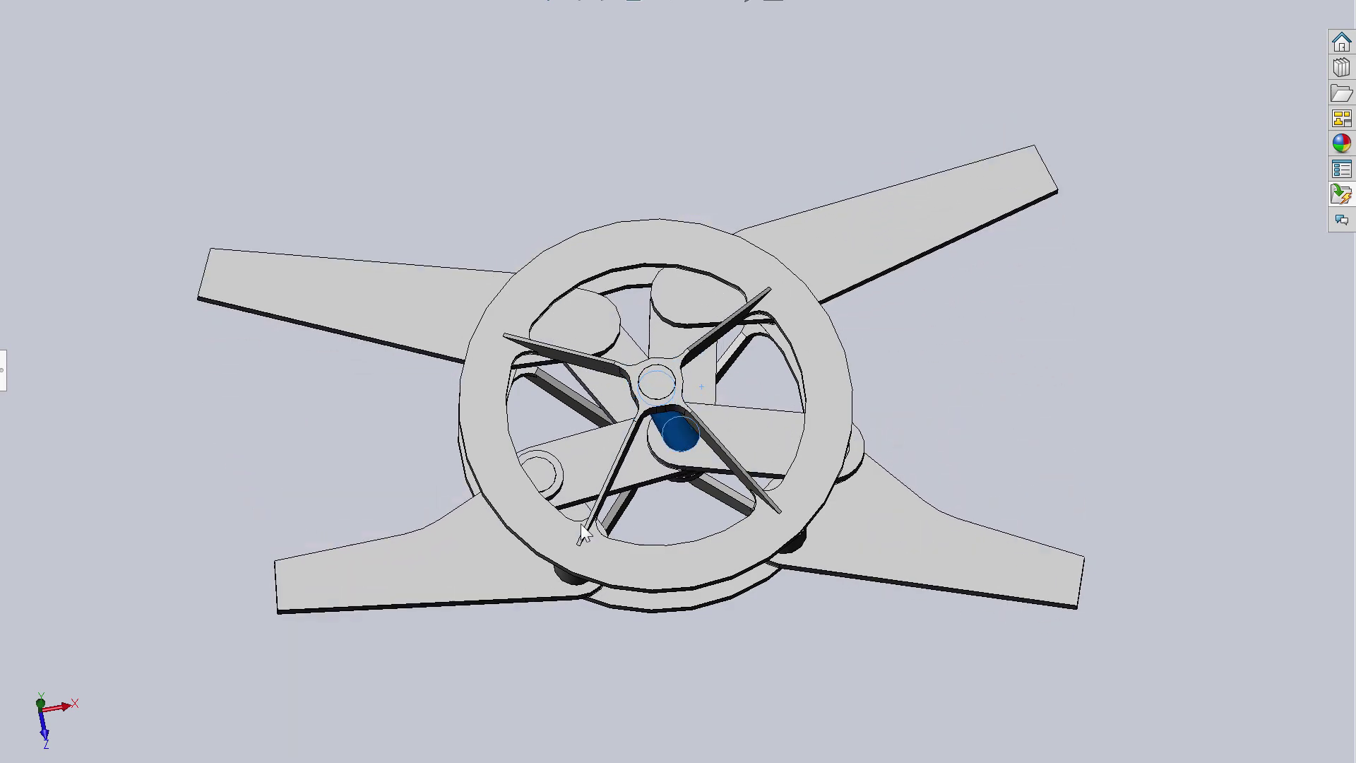
mouse_move(578, 506)
middle_down()
mouse_move(805, 254)
mouse_move(859, 563)
mouse_move(953, 434)
mouse_move(757, 445)
mouse_move(812, 521)
mouse_move(835, 426)
mouse_move(787, 530)
mouse_move(643, 206)
middle_up()
Step: Show the assembly from the top and rotate the crank to compare the joints with the layout sketch circles
click(639, 1)
click(659, 38)
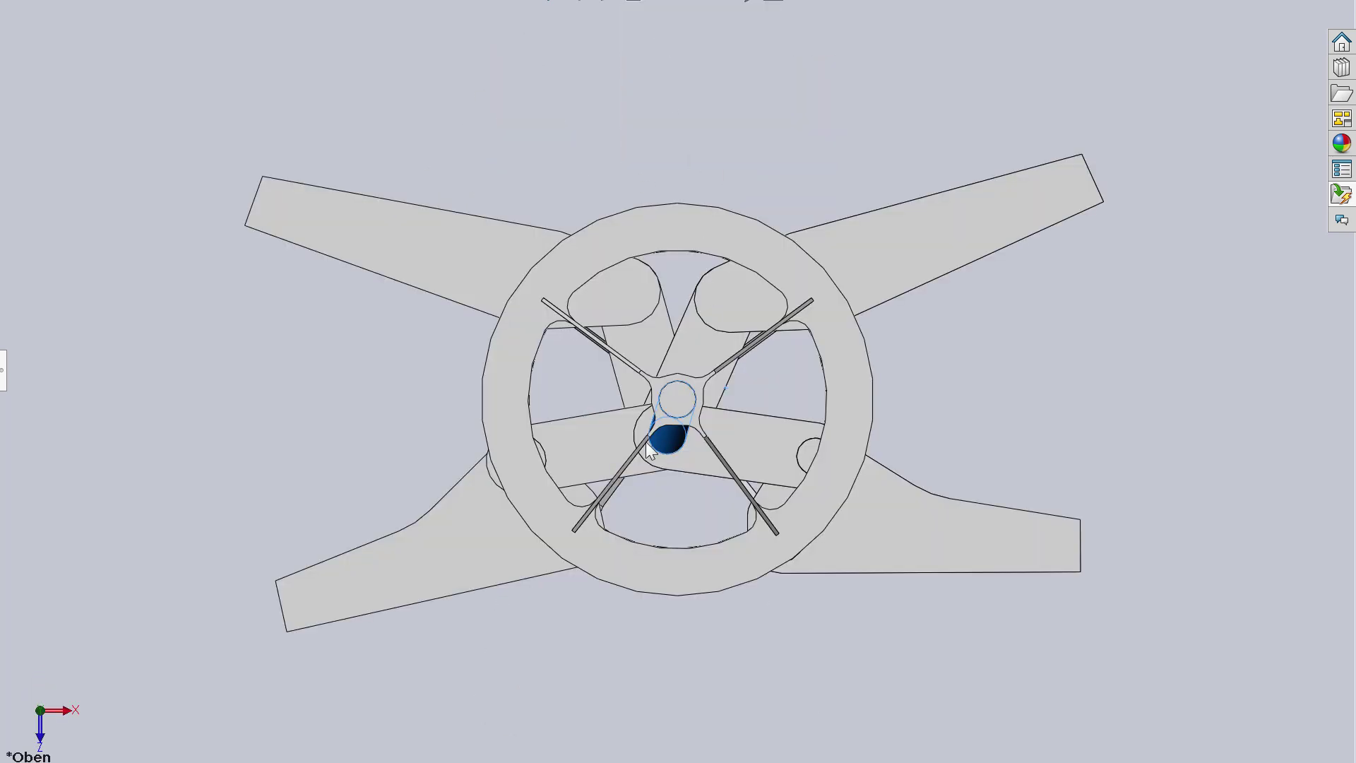
drag(688, 445, 738, 341)
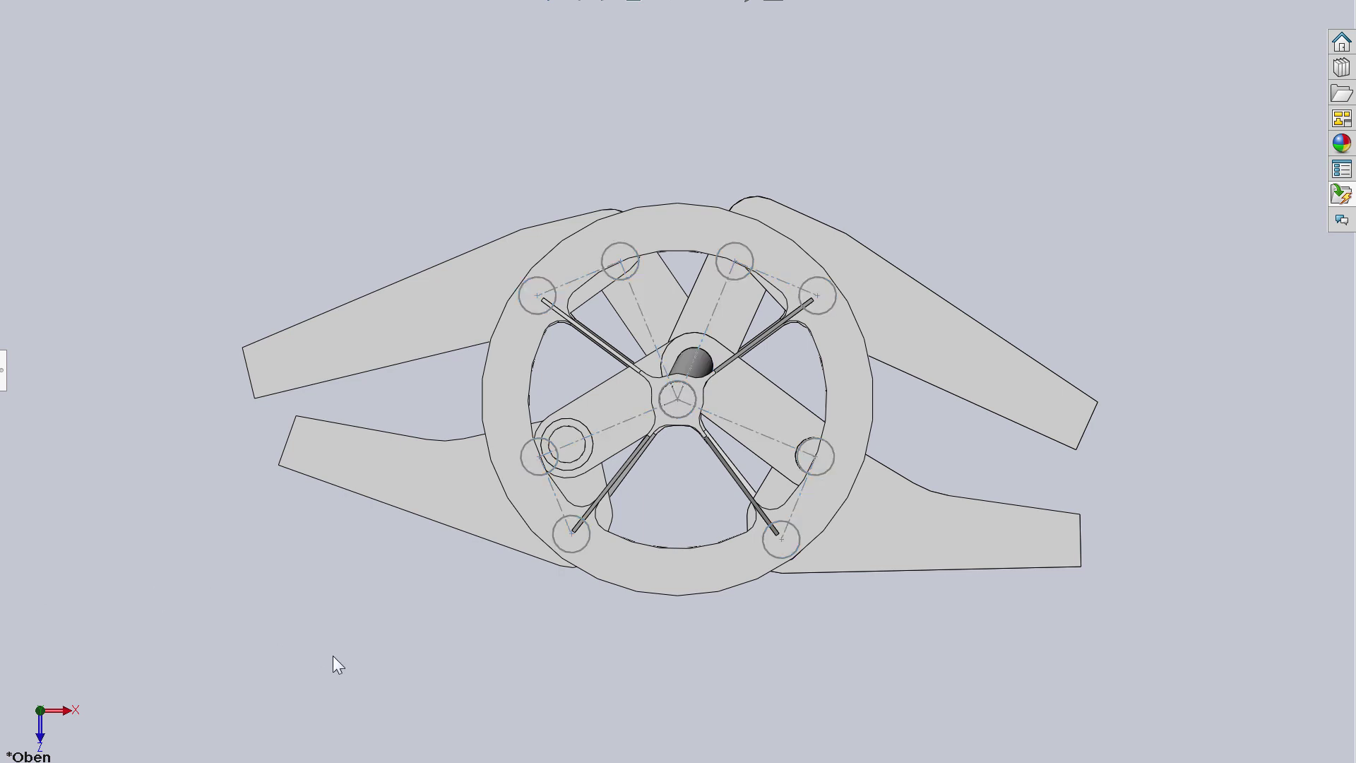
scroll(871, 405, down, 3)
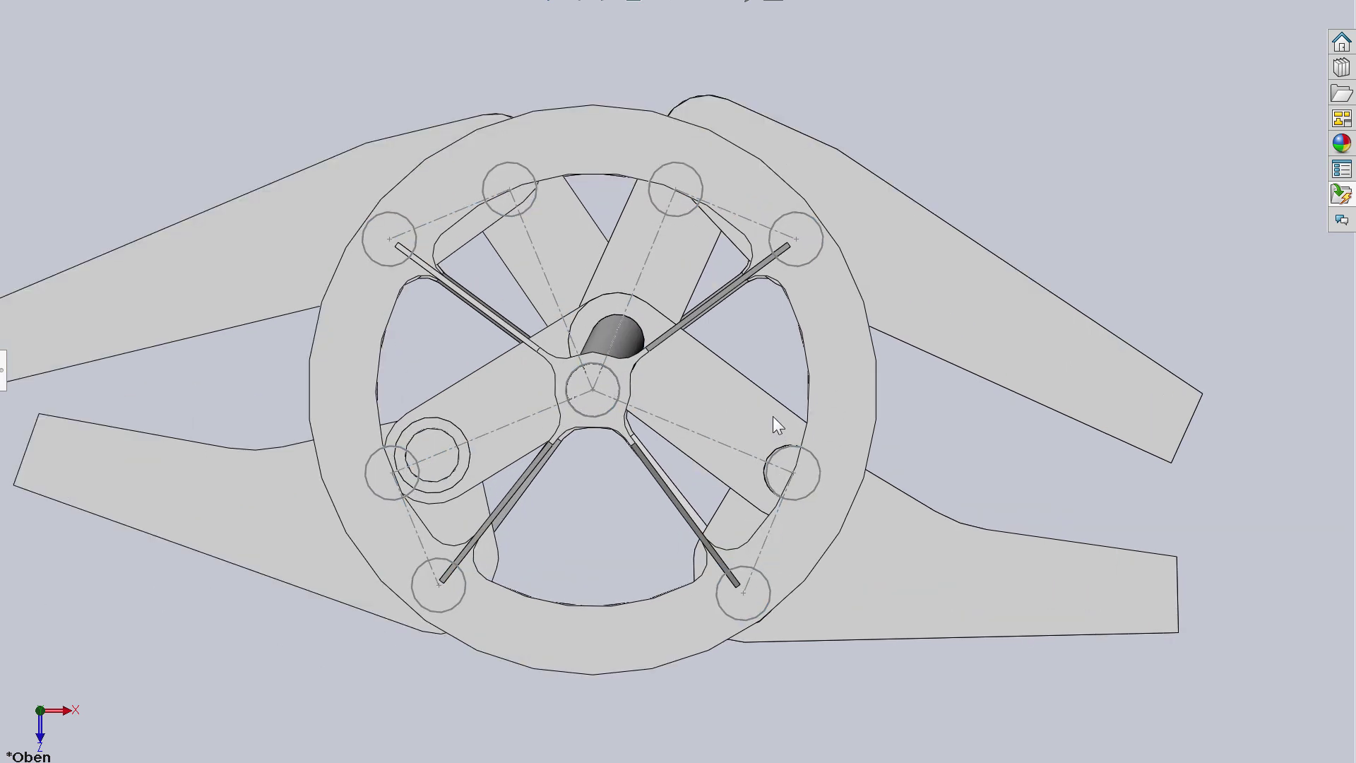
scroll(469, 414, up, 1)
scroll(469, 414, down, 1)
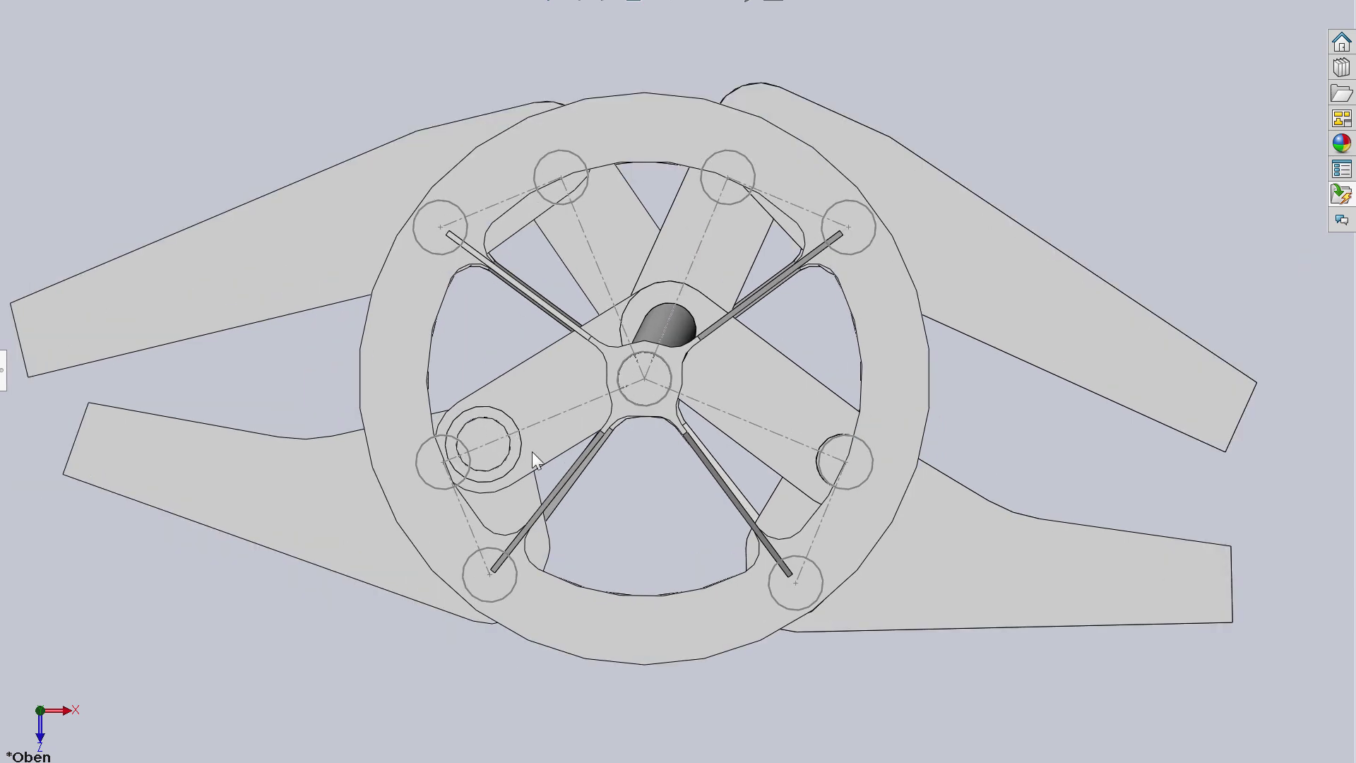
mouse_move(532, 452)
middle_down()
mouse_move(549, 385)
mouse_move(527, 336)
mouse_move(546, 435)
middle_up()
drag(686, 324, 573, 385)
Step: Display the assembly as wireframe from the top and rotate the crank to compare joint offsets with the layout sketch
click(675, 2)
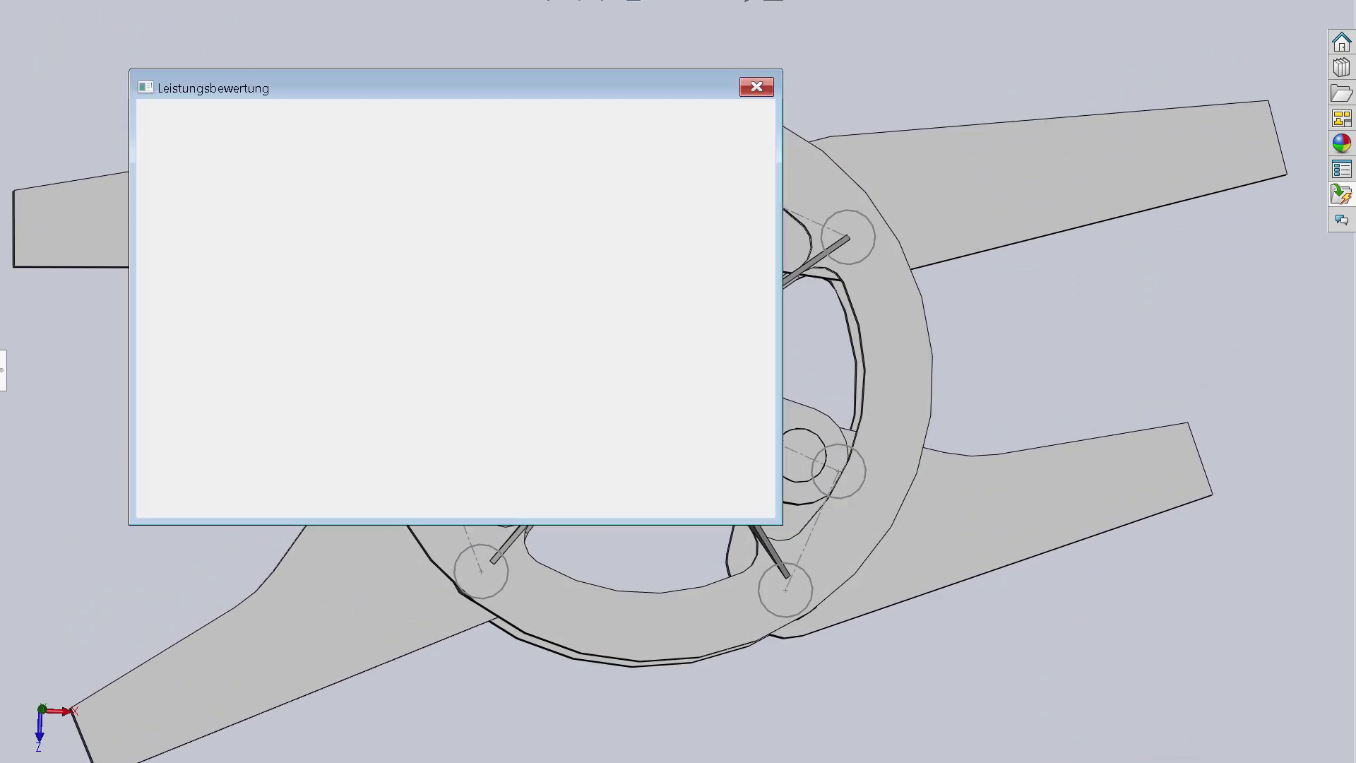
key(Escape)
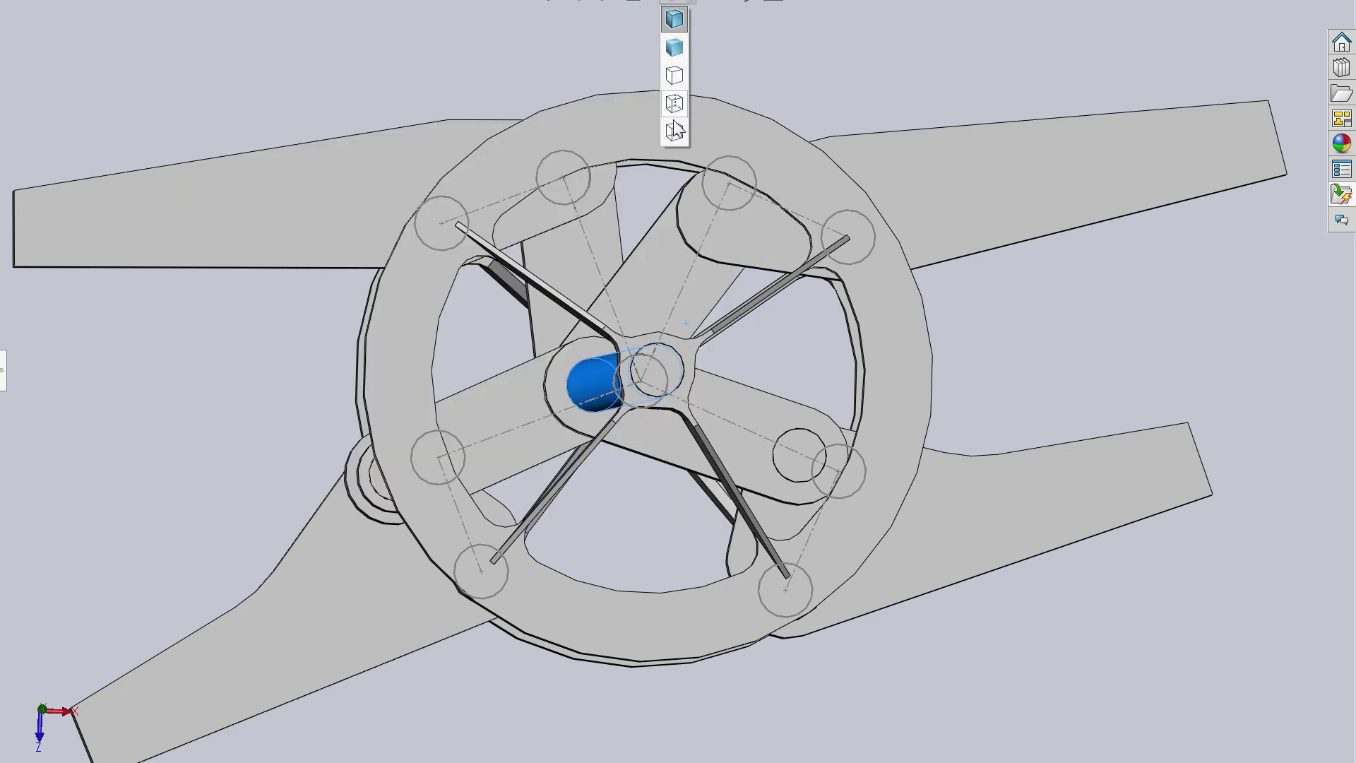
click(673, 128)
click(637, 2)
click(666, 46)
scroll(633, 383, down, 1)
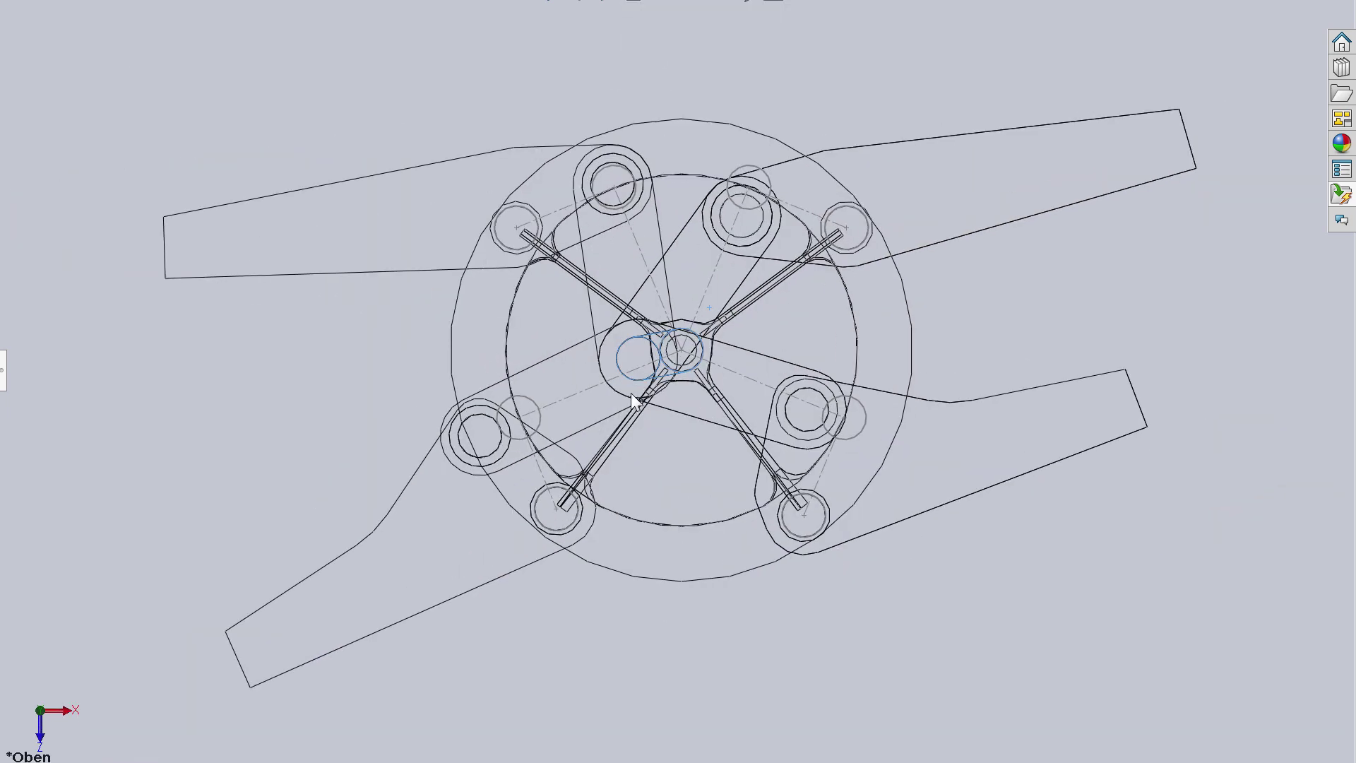
drag(631, 362, 378, 385)
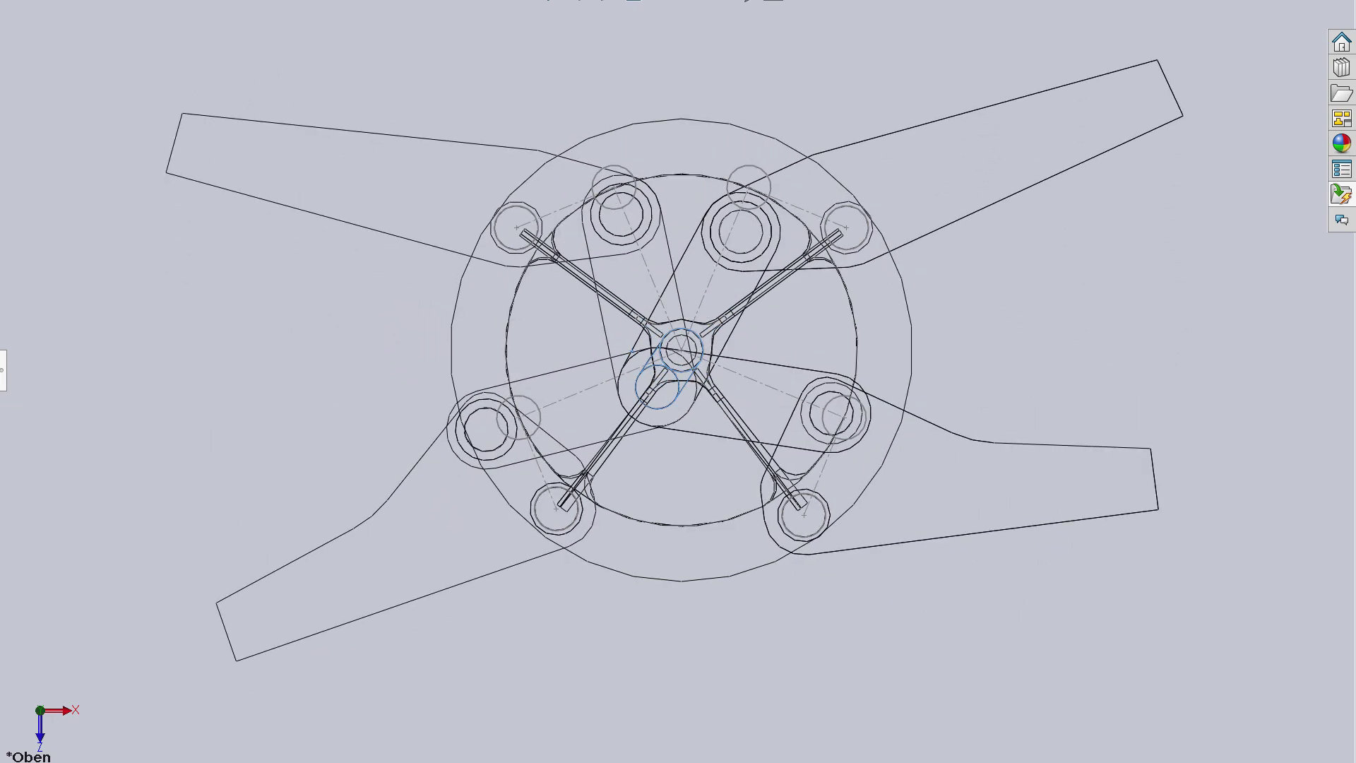
Step: Hide the layout sketch and return the assembly to shaded display with edges
right_click(0, 310)
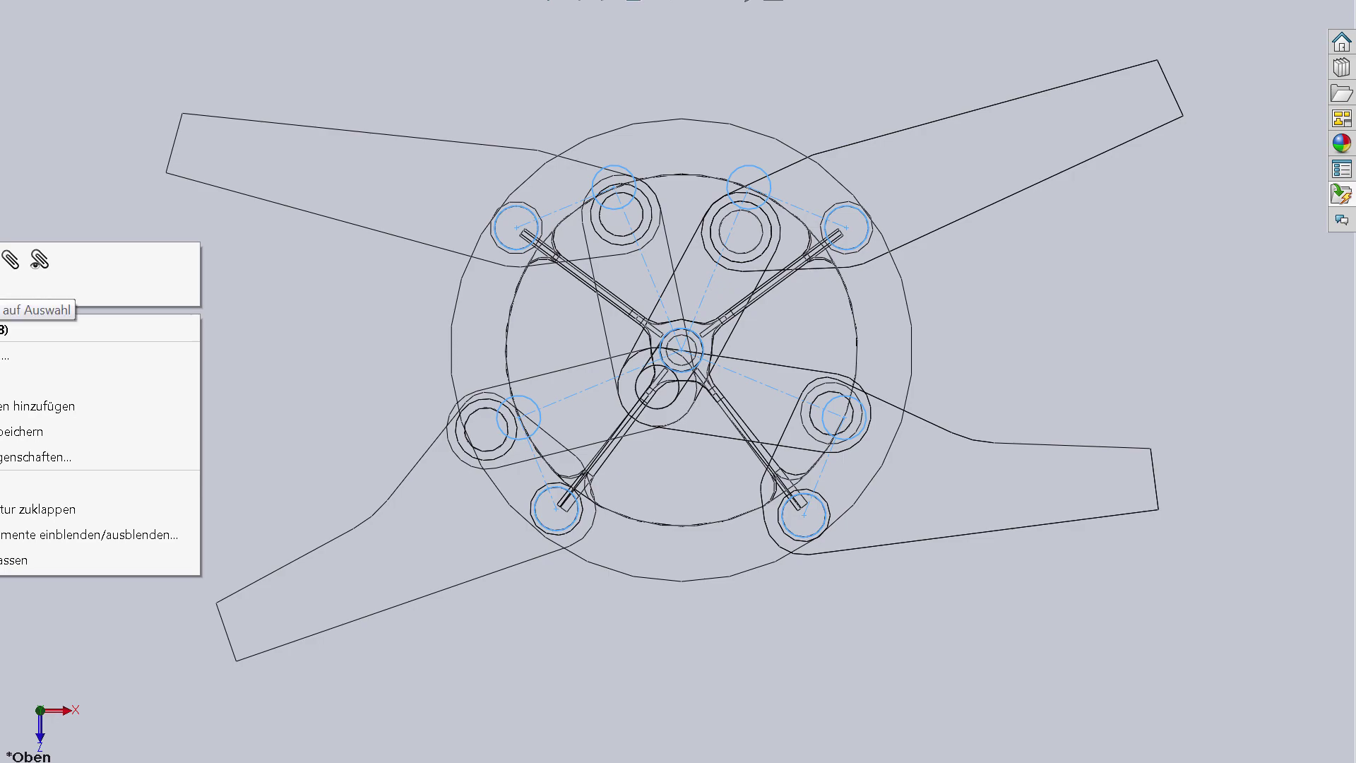
click(0, 286)
middle_drag(194, 413, 206, 237)
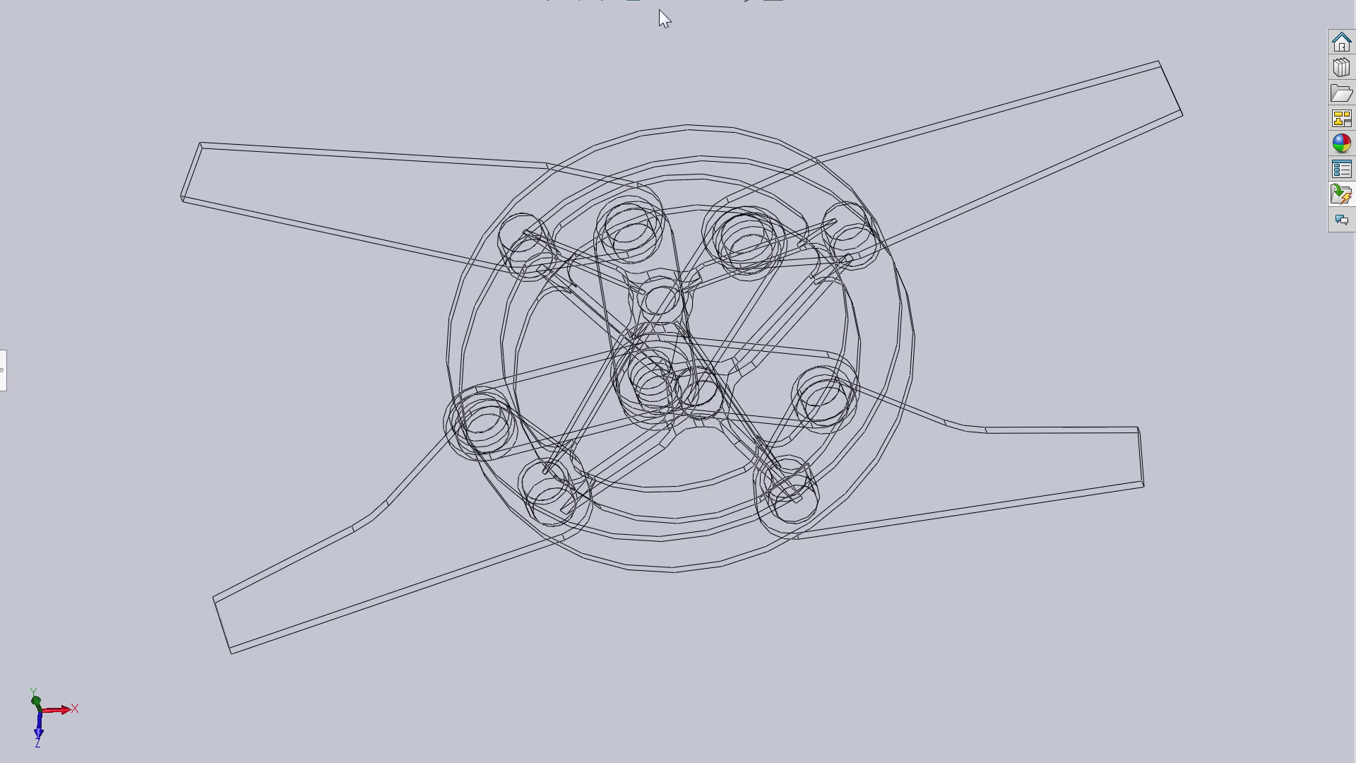
middle_drag(612, 201, 689, 2)
click(674, 21)
Step: View the shaded assembly from above and turn the crank pin around the central shaft to demonstrate the arm motion
mouse_move(574, 199)
middle_down()
mouse_move(527, 219)
mouse_move(637, 332)
mouse_move(579, 244)
mouse_move(757, 245)
mouse_move(587, 304)
mouse_move(627, 138)
mouse_move(518, 125)
mouse_move(336, 272)
mouse_move(460, 118)
mouse_move(611, 290)
mouse_move(640, 564)
middle_up()
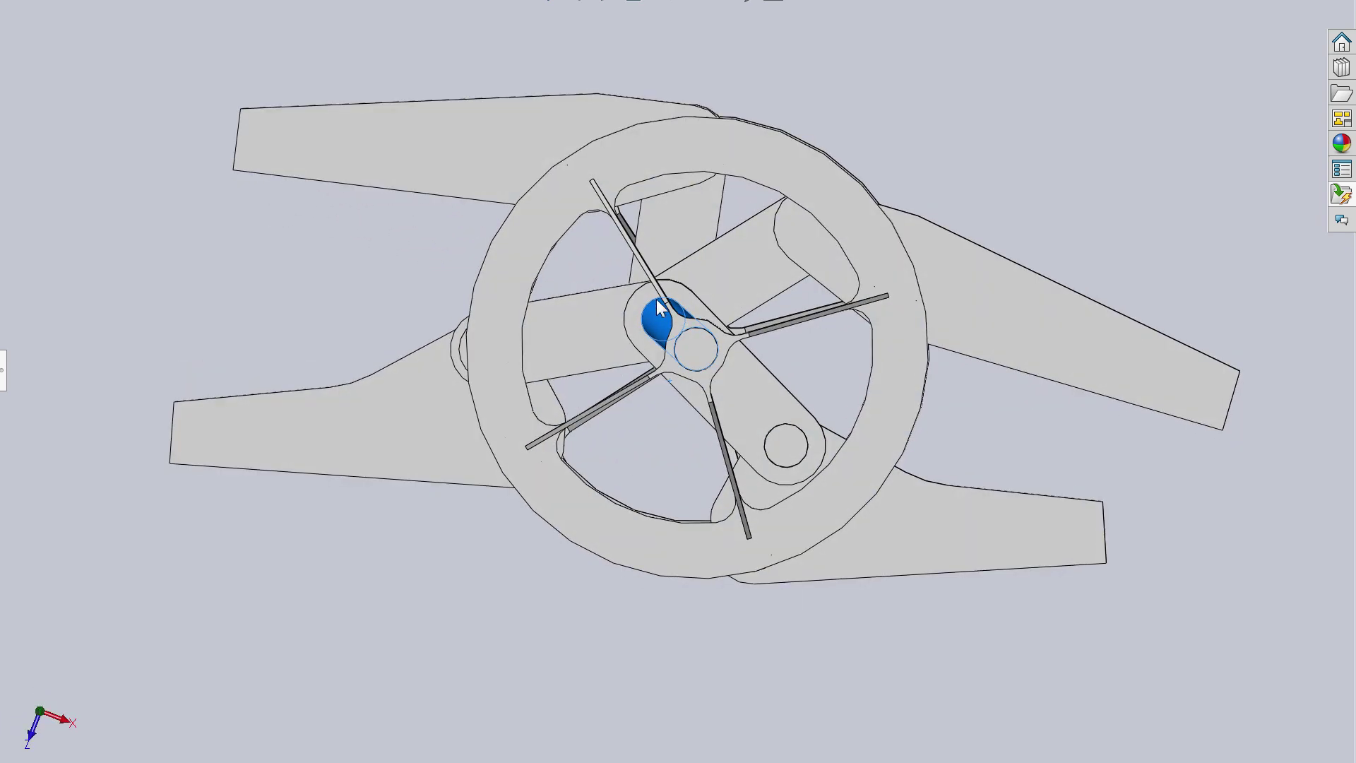
mouse_move(658, 303)
middle_down()
mouse_move(677, 412)
mouse_move(685, 235)
mouse_move(500, 268)
mouse_move(790, 188)
mouse_move(930, 255)
mouse_move(851, 311)
mouse_move(860, 393)
mouse_move(817, 539)
mouse_move(654, 407)
mouse_move(781, 412)
mouse_move(809, 363)
mouse_move(672, 448)
mouse_move(579, 374)
mouse_move(668, 342)
mouse_move(655, 281)
mouse_move(704, 401)
mouse_move(839, 395)
middle_up()
drag(656, 357, 753, 248)
middle_drag(755, 254, 789, 130)
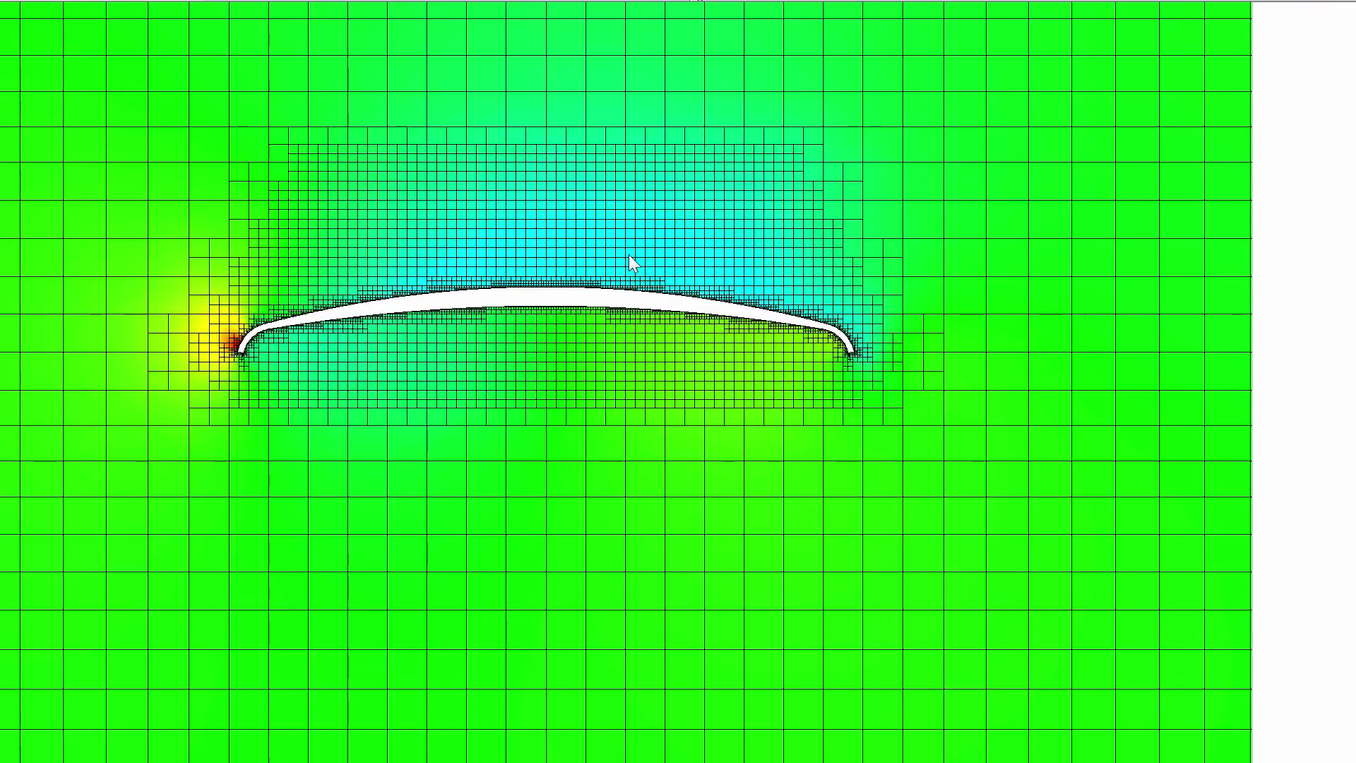
Step: Examine the pressure cut plot and its mesh around the curved wing profile, including the colour scale and extreme values
middle_click(899, 539)
middle_click(803, 99)
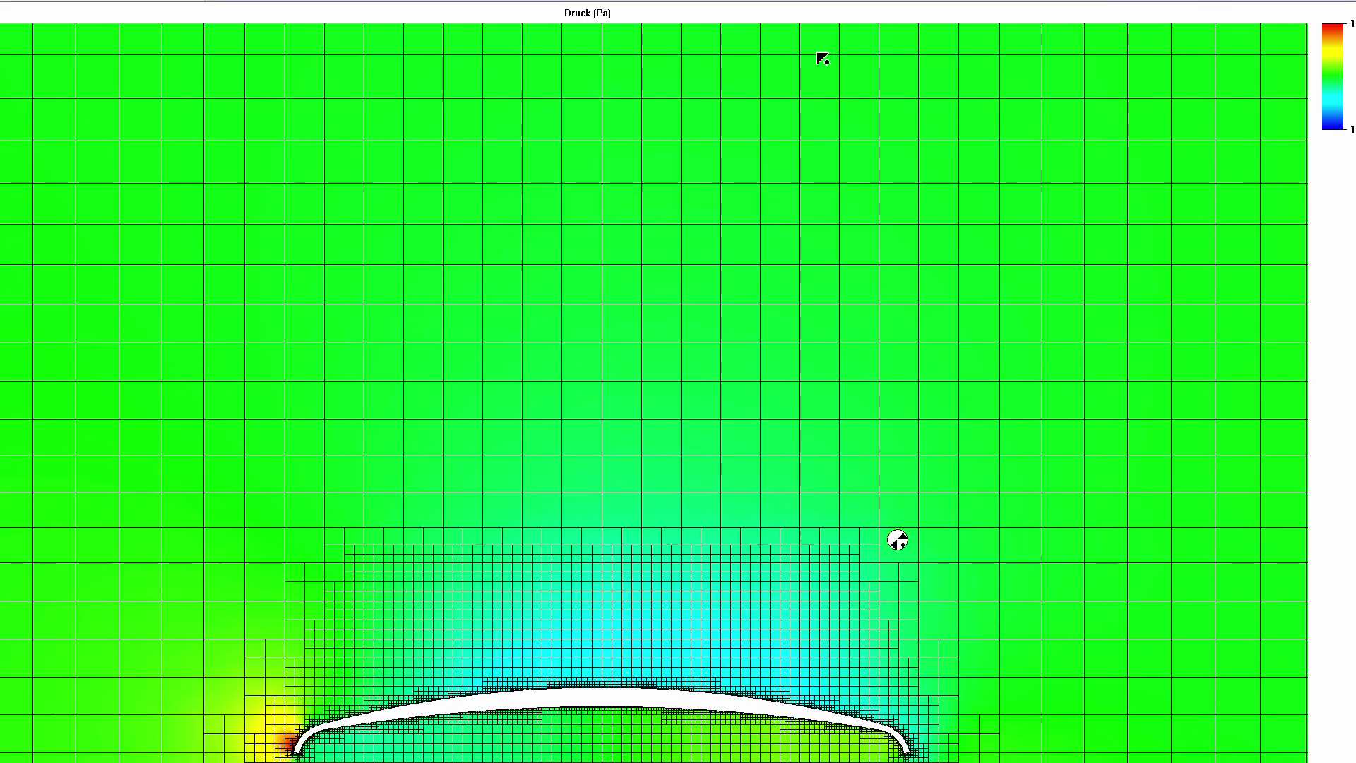
middle_click(672, 250)
middle_click(1097, 300)
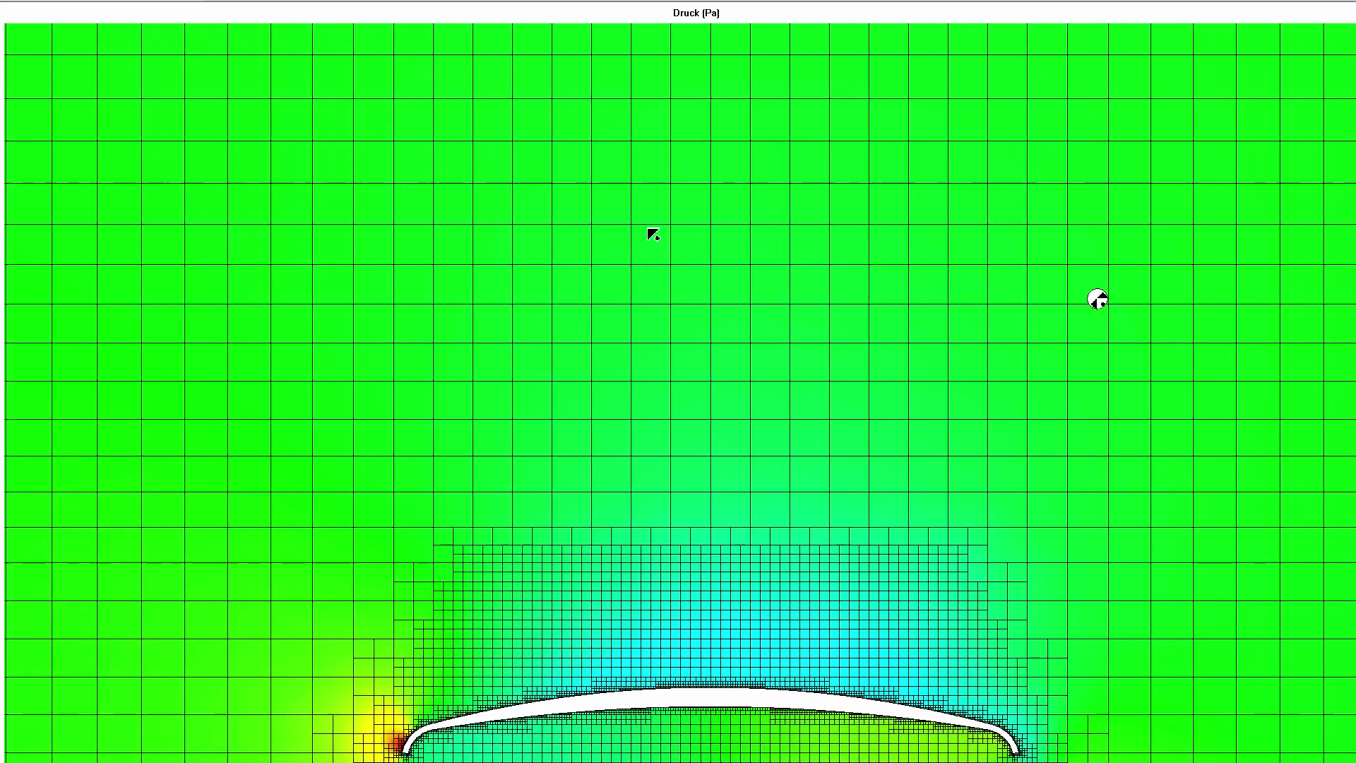
middle_click(531, 255)
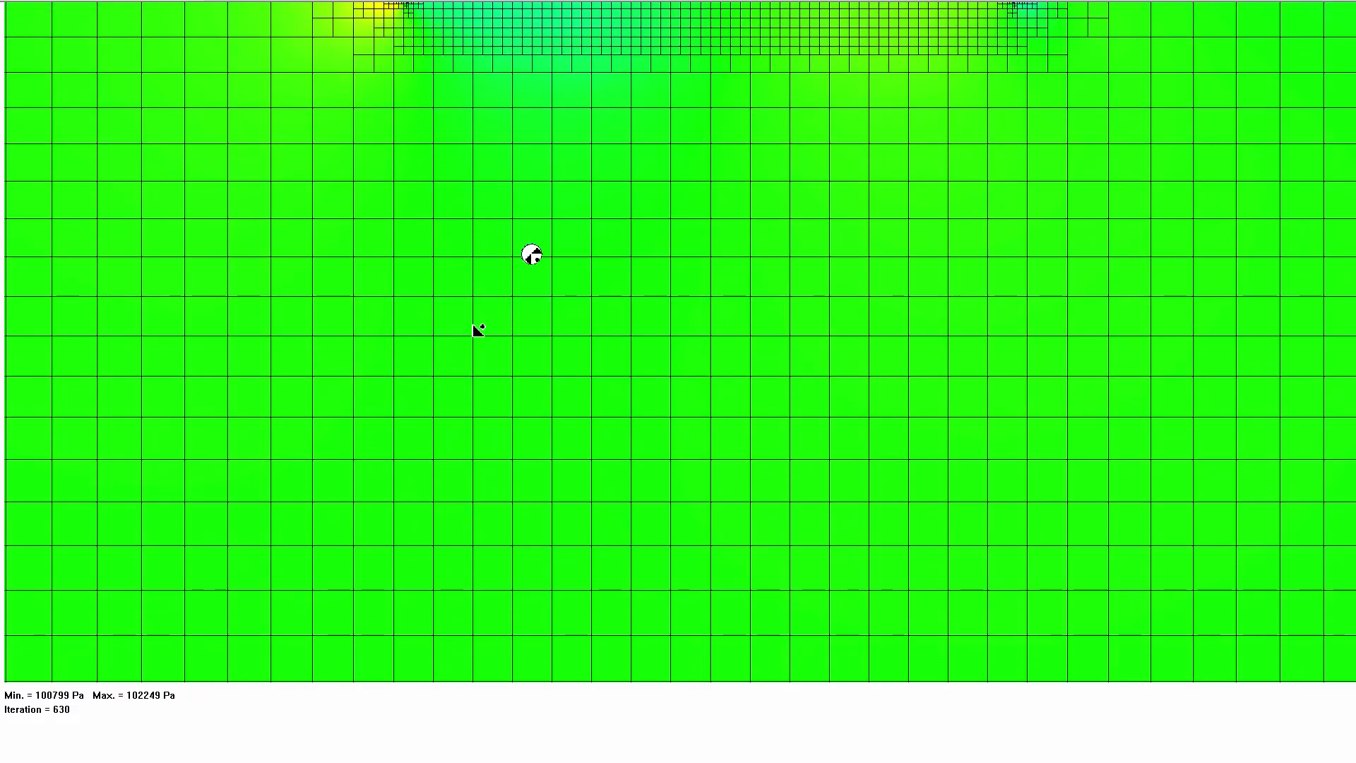
scroll(820, 367, up, 5)
scroll(801, 374, down, 4)
scroll(795, 378, up, 4)
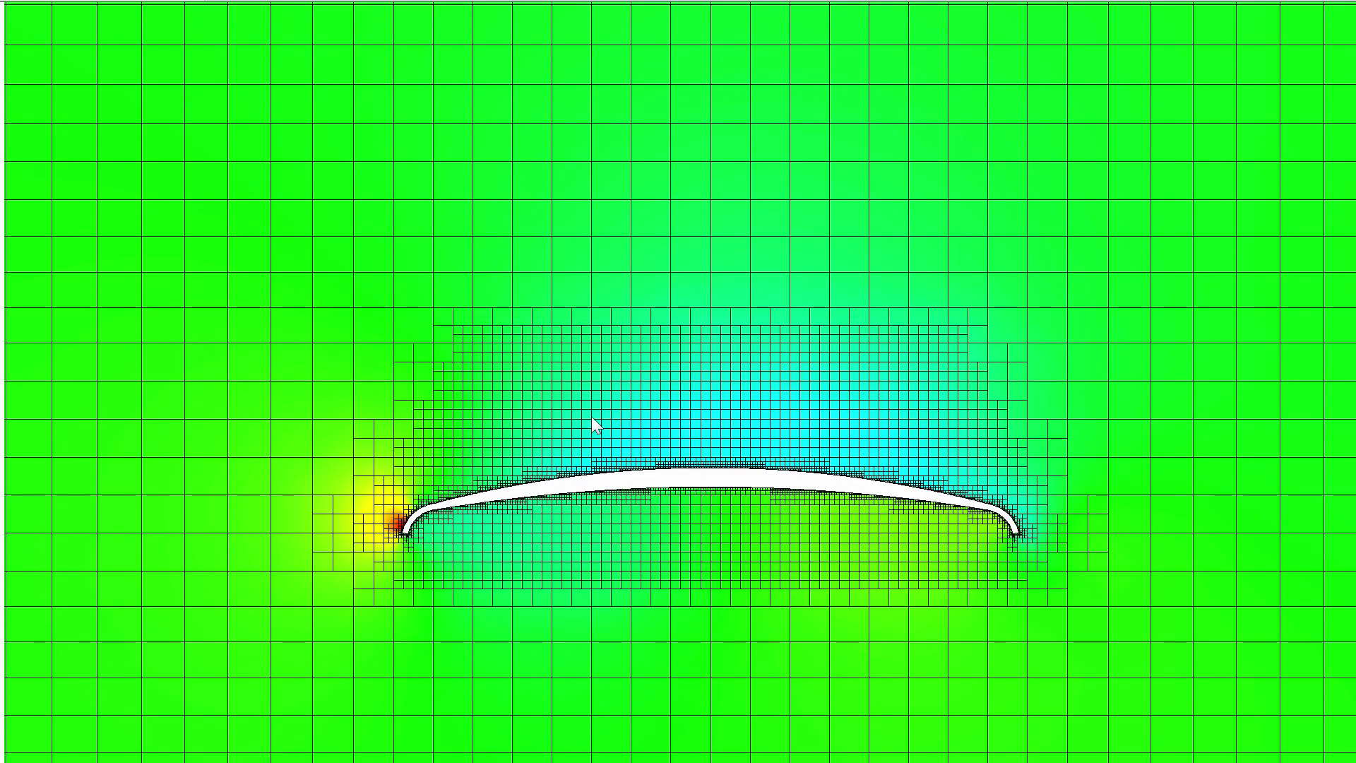
scroll(600, 417, down, 1)
middle_drag(604, 417, 739, 422)
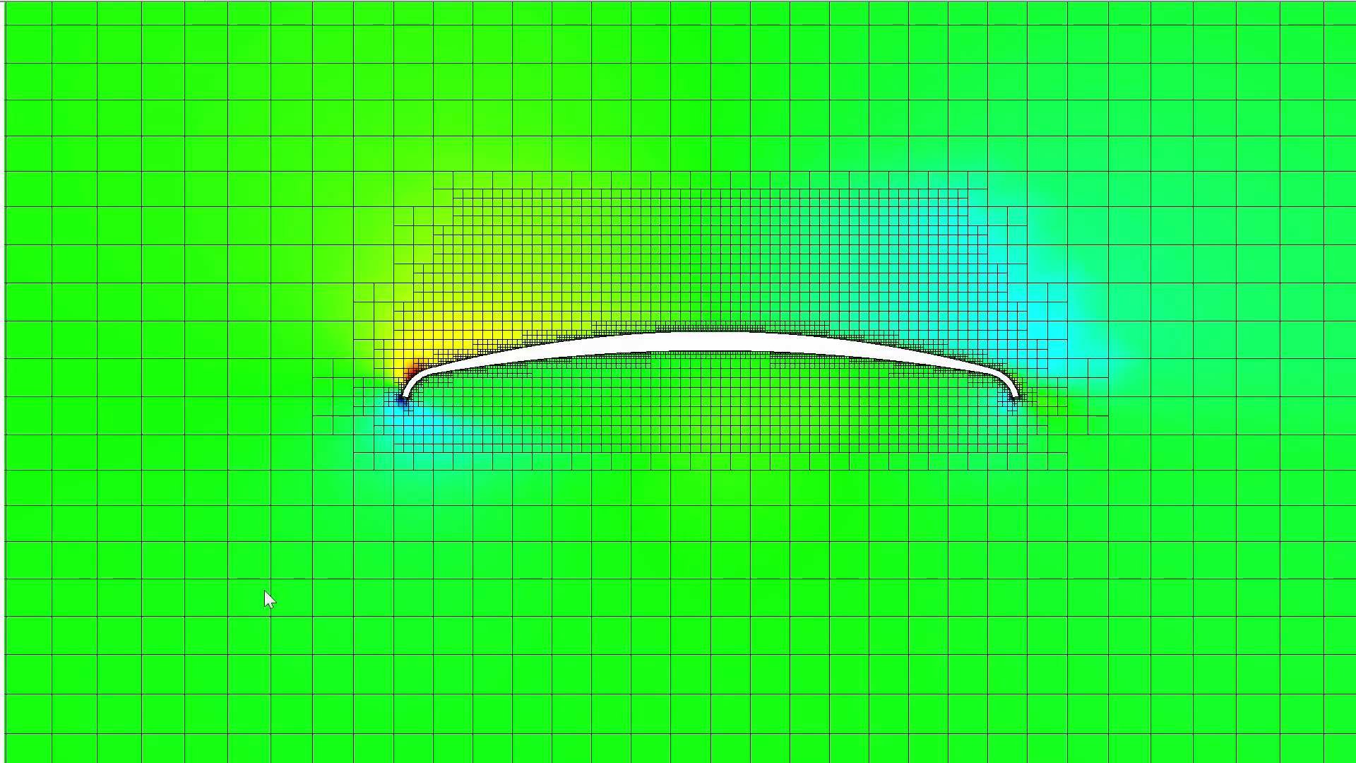
middle_drag(267, 547, 541, 537)
scroll(717, 472, down, 9)
scroll(359, 537, up, 6)
scroll(540, 537, down, 2)
Step: Switch to the next cut plot and examine the flow above, below and behind the wing profile
click(221, 762)
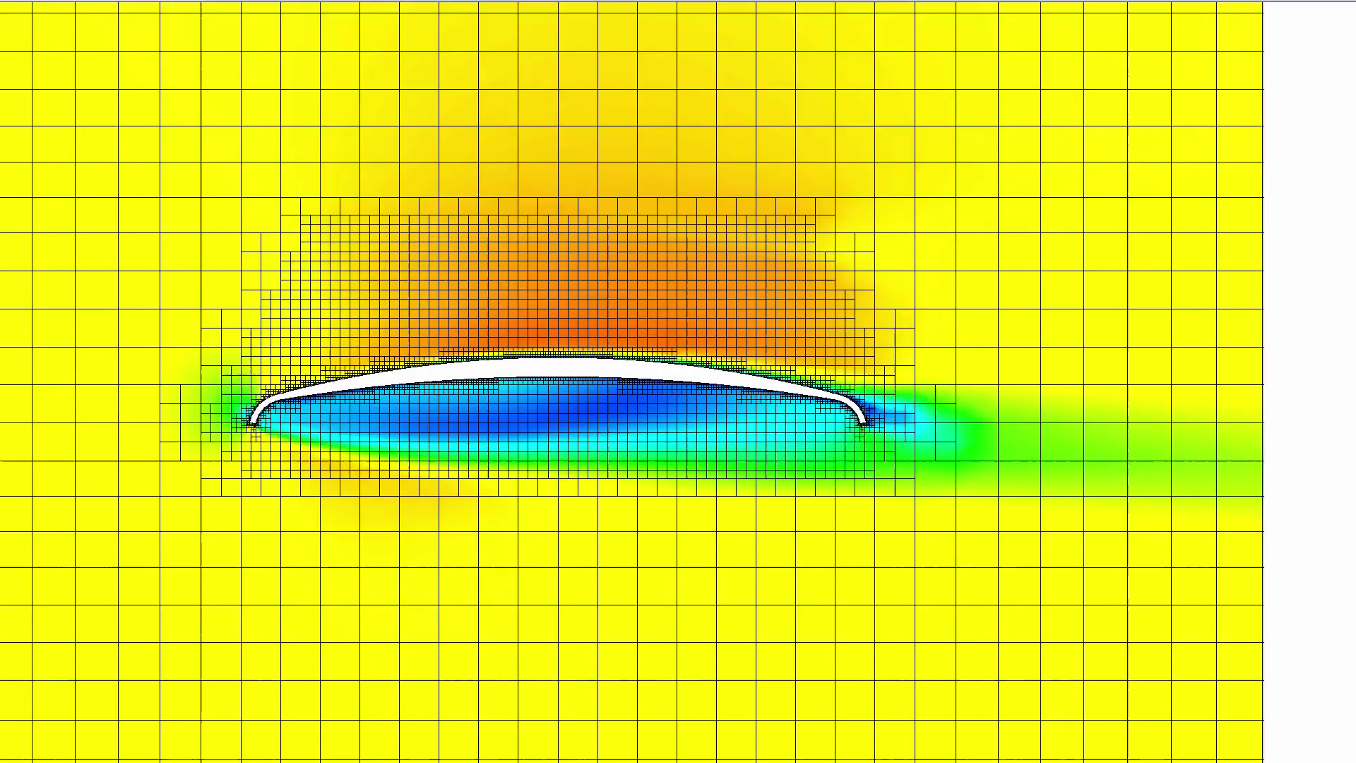
scroll(482, 575, up, 5)
middle_drag(482, 575, 120, 530)
scroll(163, 550, down, 9)
middle_drag(245, 549, 735, 536)
scroll(421, 544, up, 9)
scroll(675, 531, up, 1)
middle_drag(676, 531, 561, 626)
scroll(502, 575, up, 1)
Step: Step through the following cut plots and examine the field distribution around the wing profile
key(ctrl+Tab)
mouse_move(447, 499)
middle_down()
mouse_move(843, 458)
mouse_move(436, 469)
mouse_move(749, 453)
middle_up()
scroll(844, 458, down, 5)
scroll(447, 474, down, 4)
scroll(447, 475, up, 3)
click(424, 760)
scroll(473, 595, down, 5)
middle_drag(464, 601, 918, 168)
middle_drag(833, 378, 702, 386)
scroll(595, 535, down, 5)
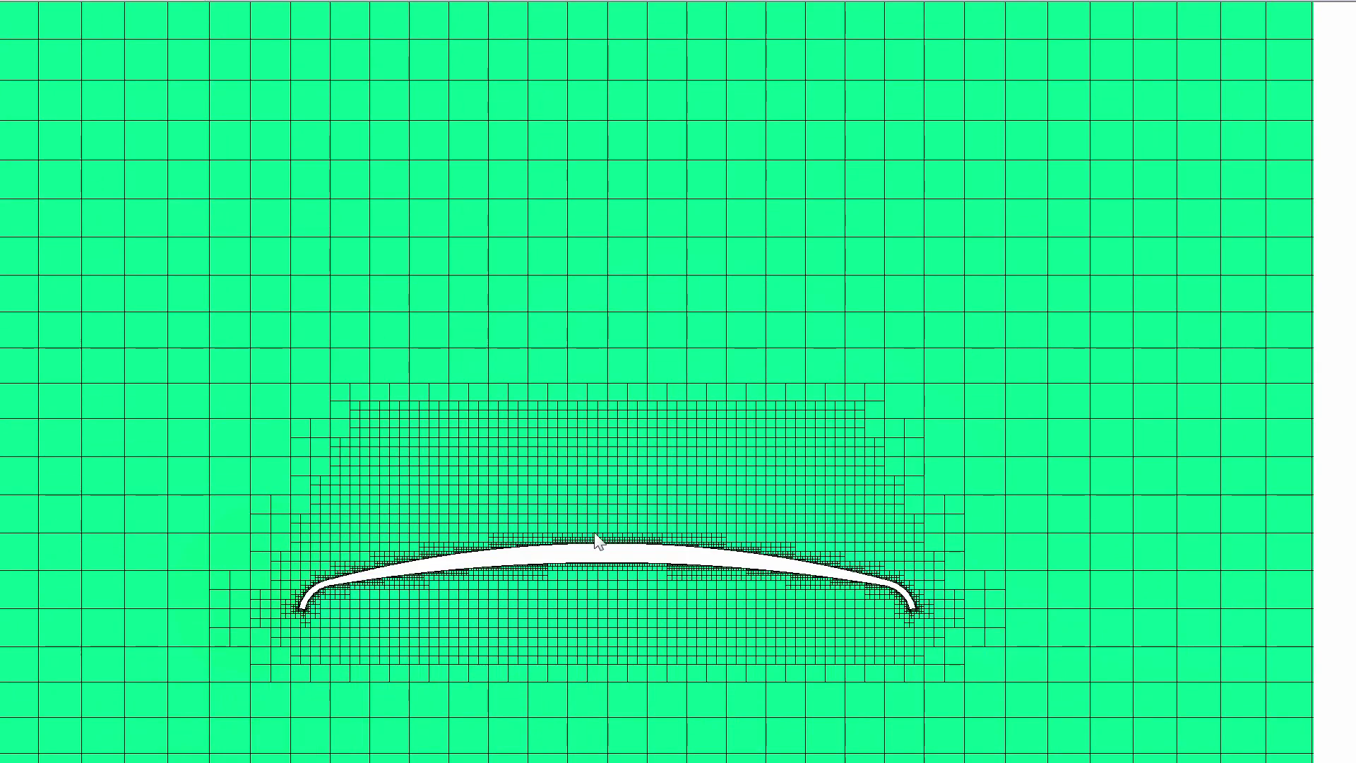
Step: Step through two further cut plots and check the wake region beneath and behind the wing profile
key(Page_Down)
middle_drag(456, 608, 961, 230)
scroll(854, 405, down, 4)
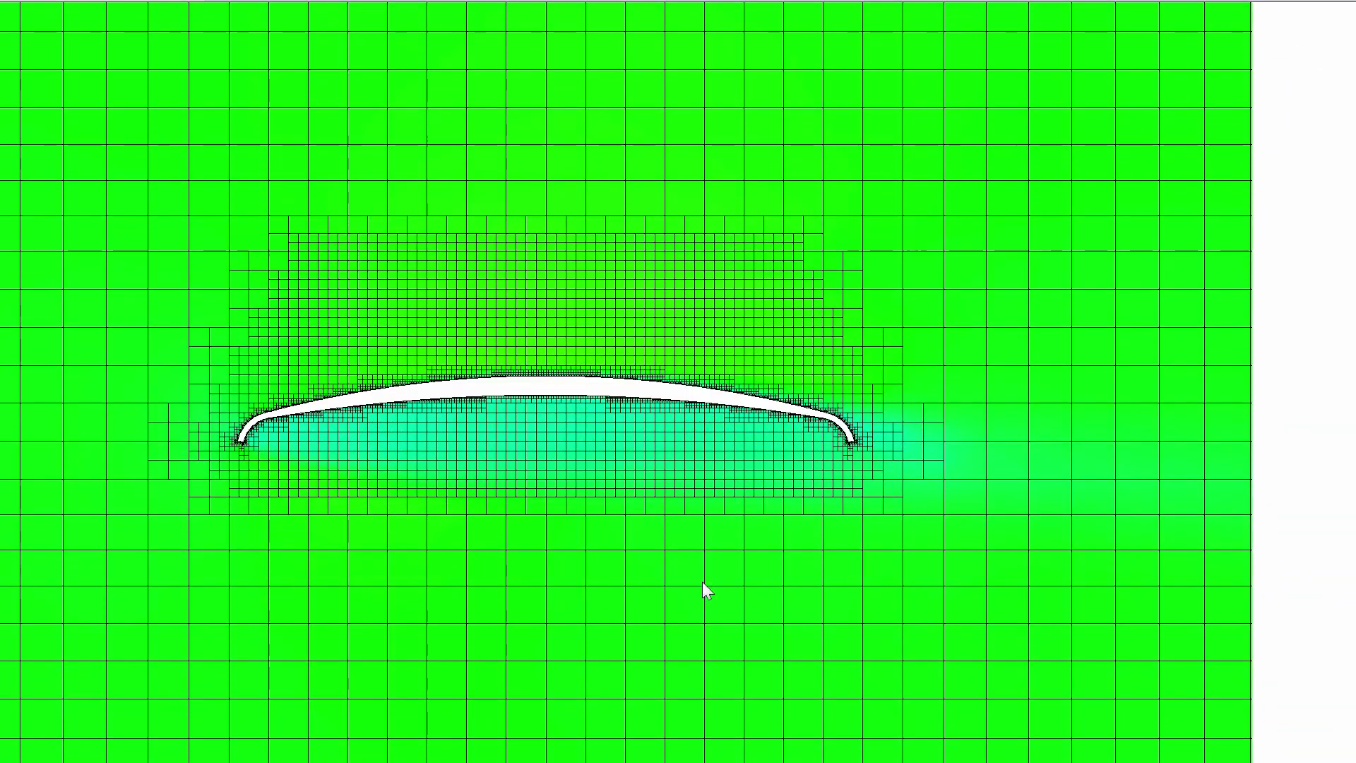
key(Page_Down)
middle_drag(407, 520, 918, 414)
scroll(918, 414, down, 4)
middle_drag(897, 459, 625, 514)
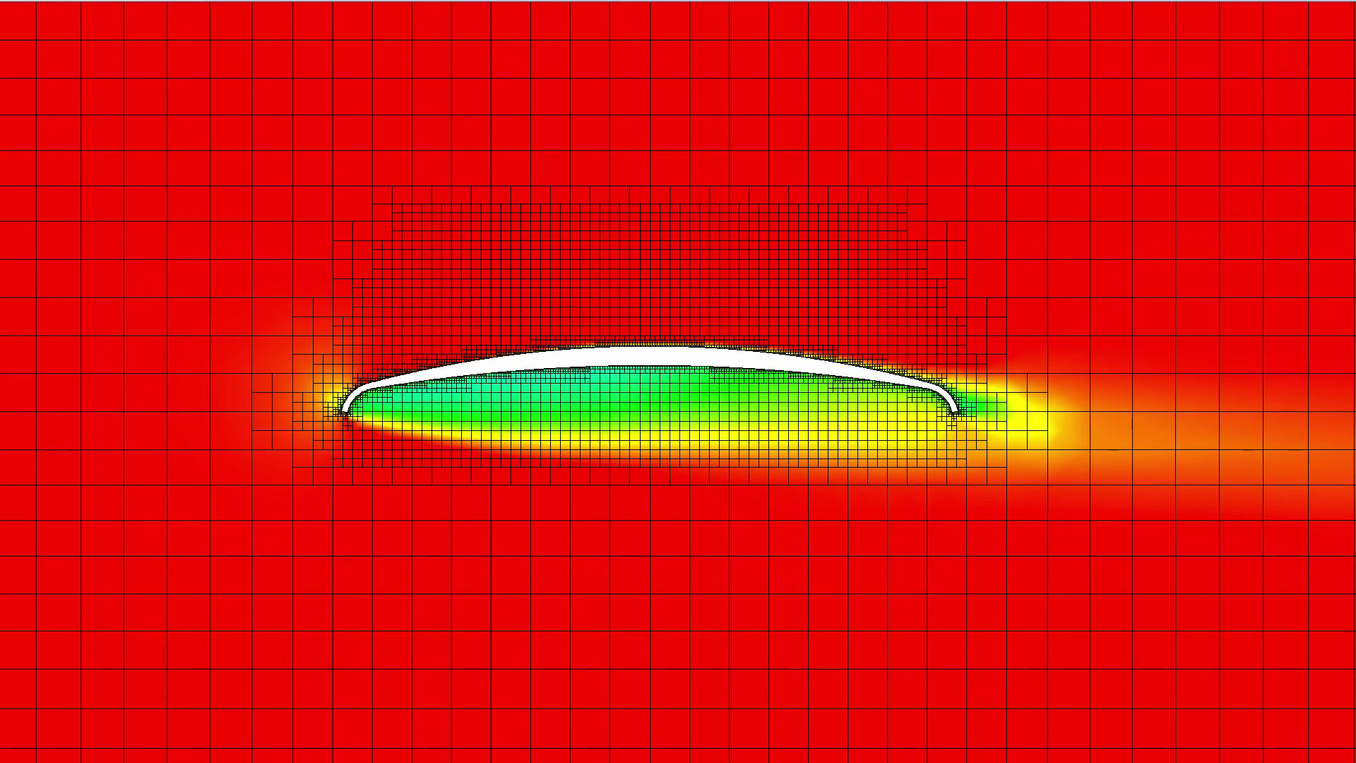
Step: Open the goals plot to review the convergence of the global torque and force goals
click(676, 761)
click(775, 711)
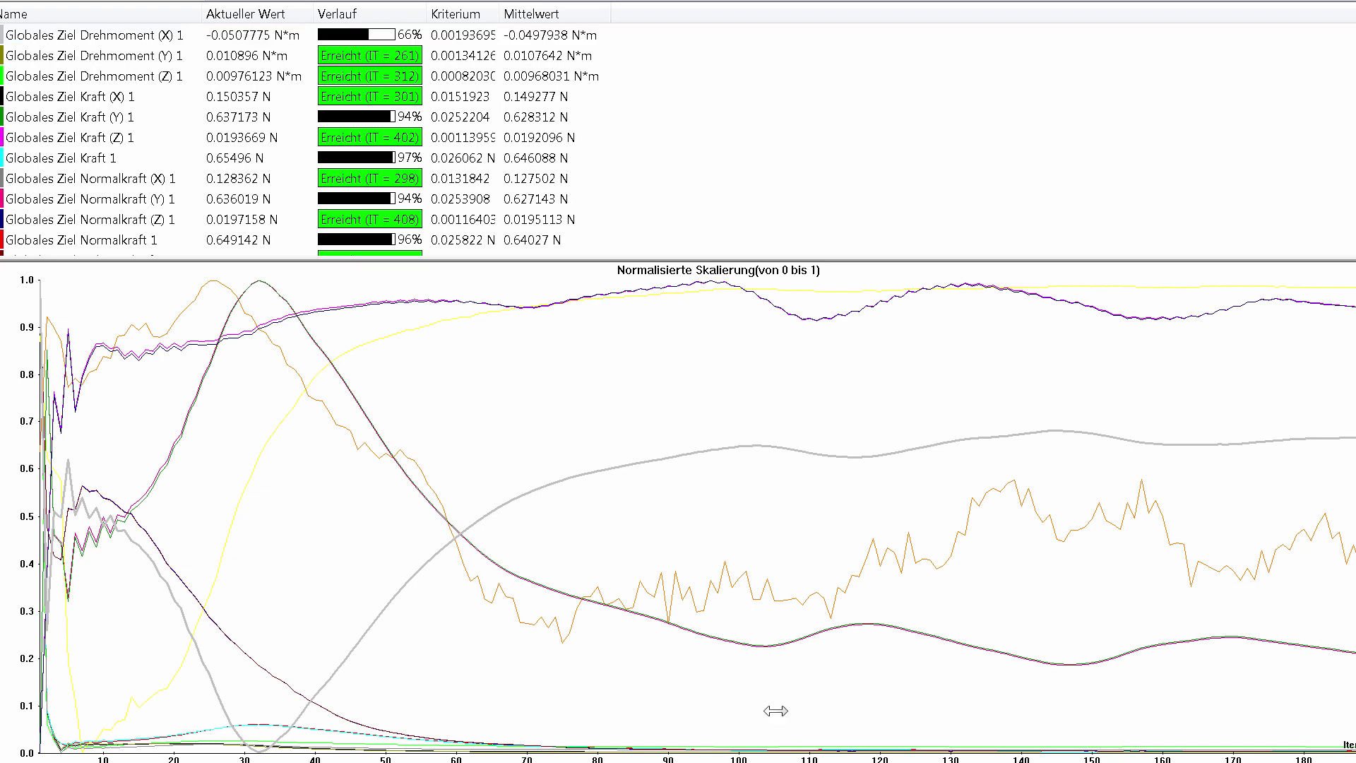
Step: Open the goal plot for Globales Ziel Kraft (Y) 1 alone and check its curve from the first to the last iterations
scroll(775, 711, down, 20)
scroll(774, 692, down, 20)
click(790, 762)
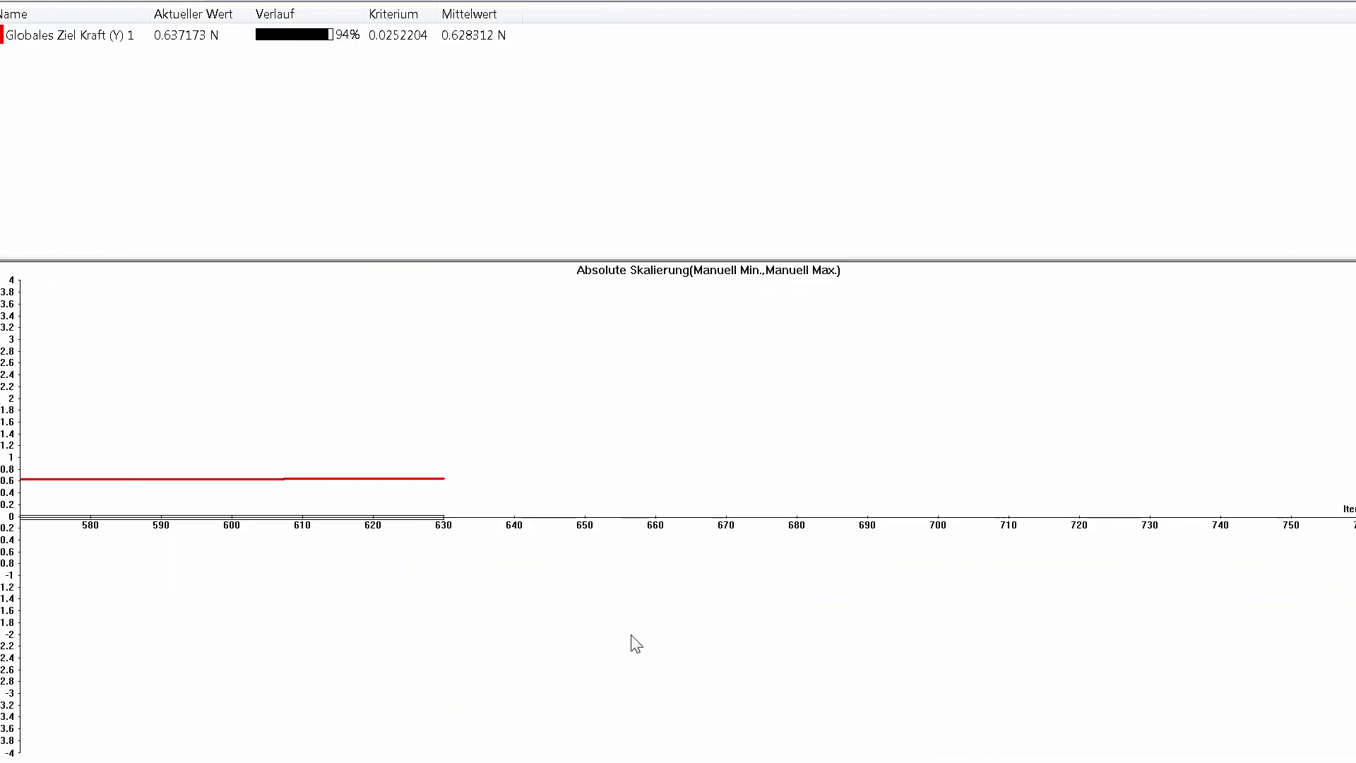
scroll(636, 645, up, 5)
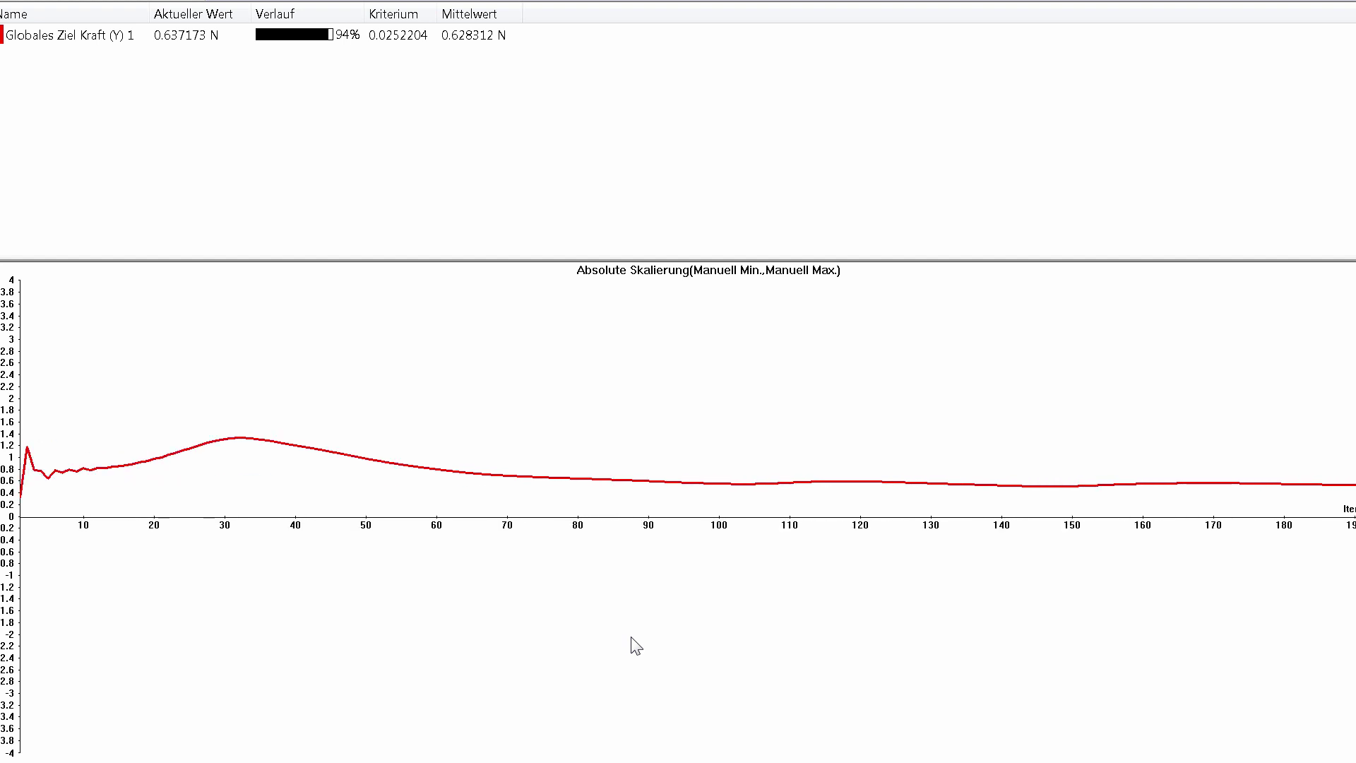
scroll(780, 640, down, 10)
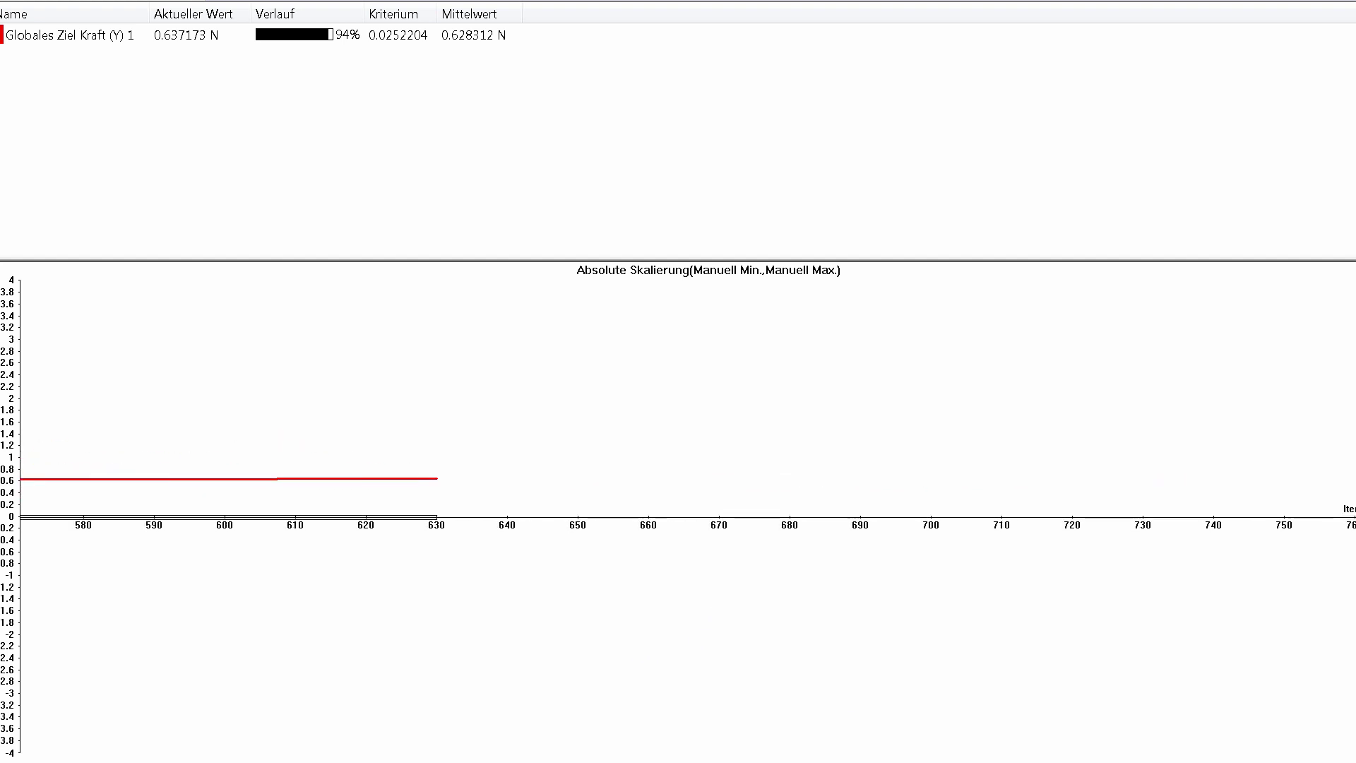
Step: Switch to the pressure cut plot and examine the pressure field and mesh above, below and behind the wing profile
key(ctrl+Tab)
key(ctrl+Tab)
key(ctrl+Tab)
key(ctrl+Tab)
key(ctrl+Tab)
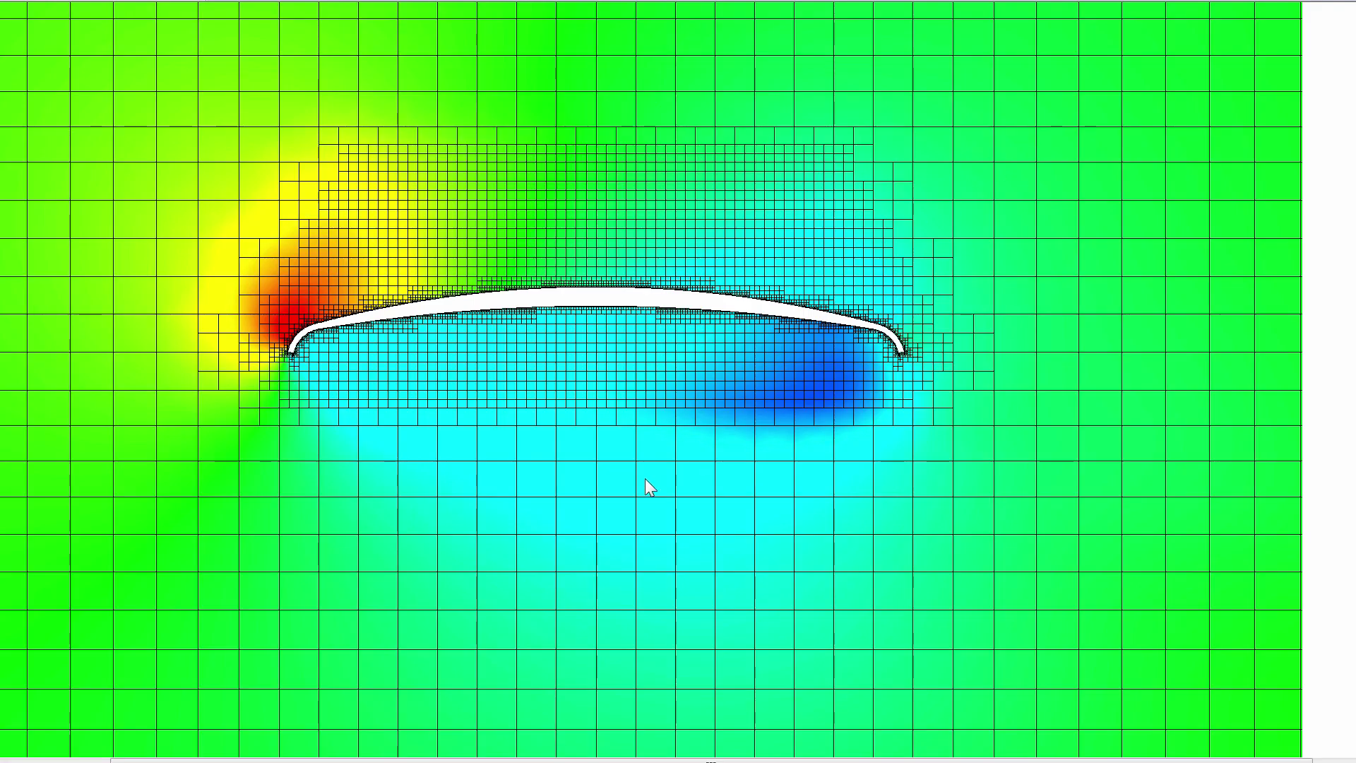
scroll(645, 479, up, 6)
middle_click(536, 461)
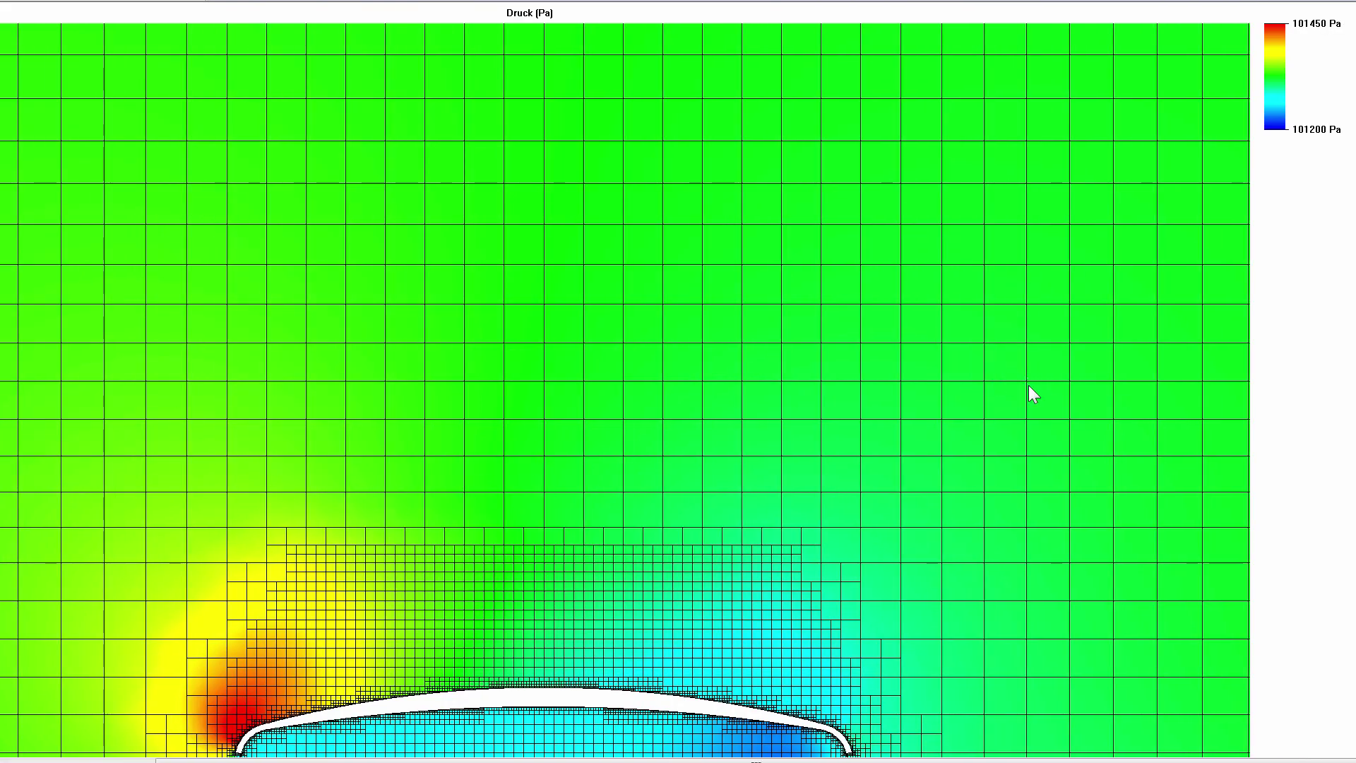
middle_drag(1017, 386, 266, 341)
scroll(266, 353, down, 6)
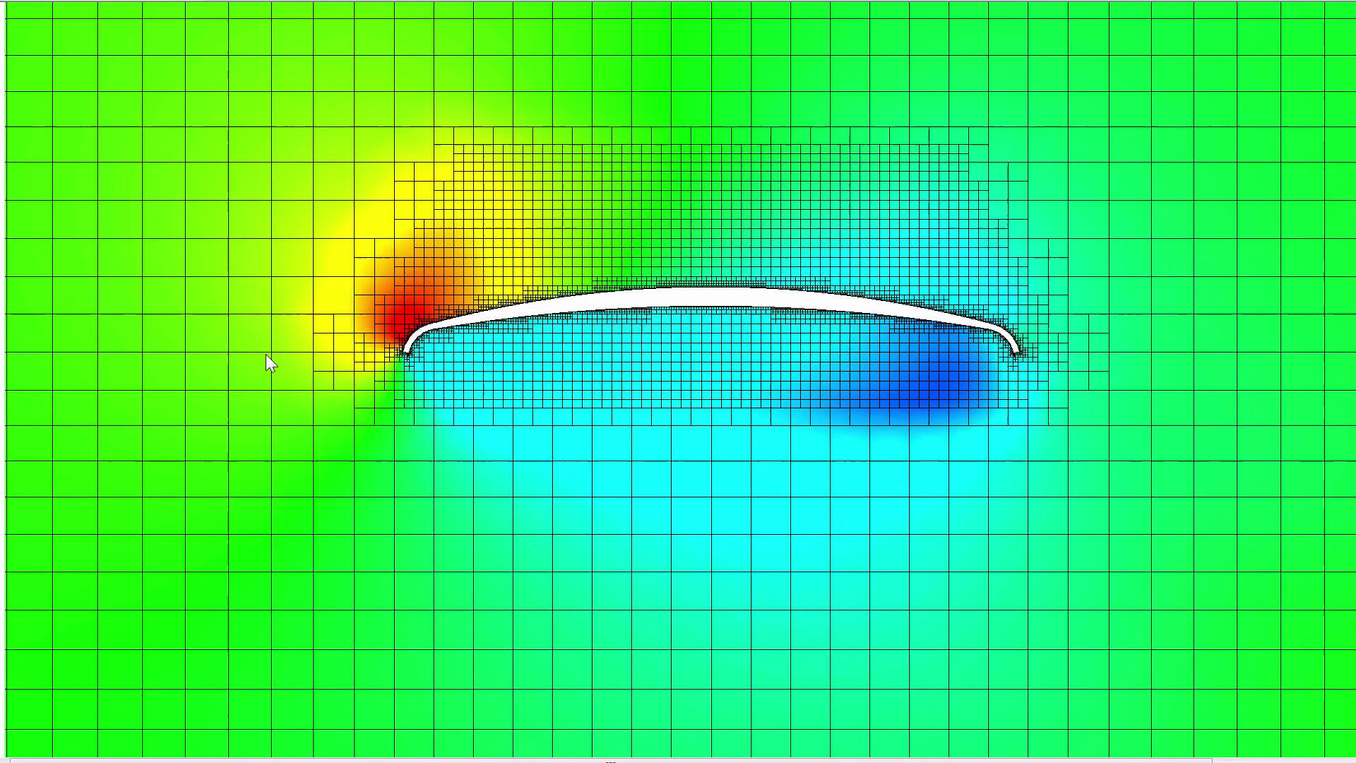
mouse_move(251, 499)
middle_down()
mouse_move(1027, 481)
mouse_move(1017, 494)
middle_up()
scroll(951, 555, up, 6)
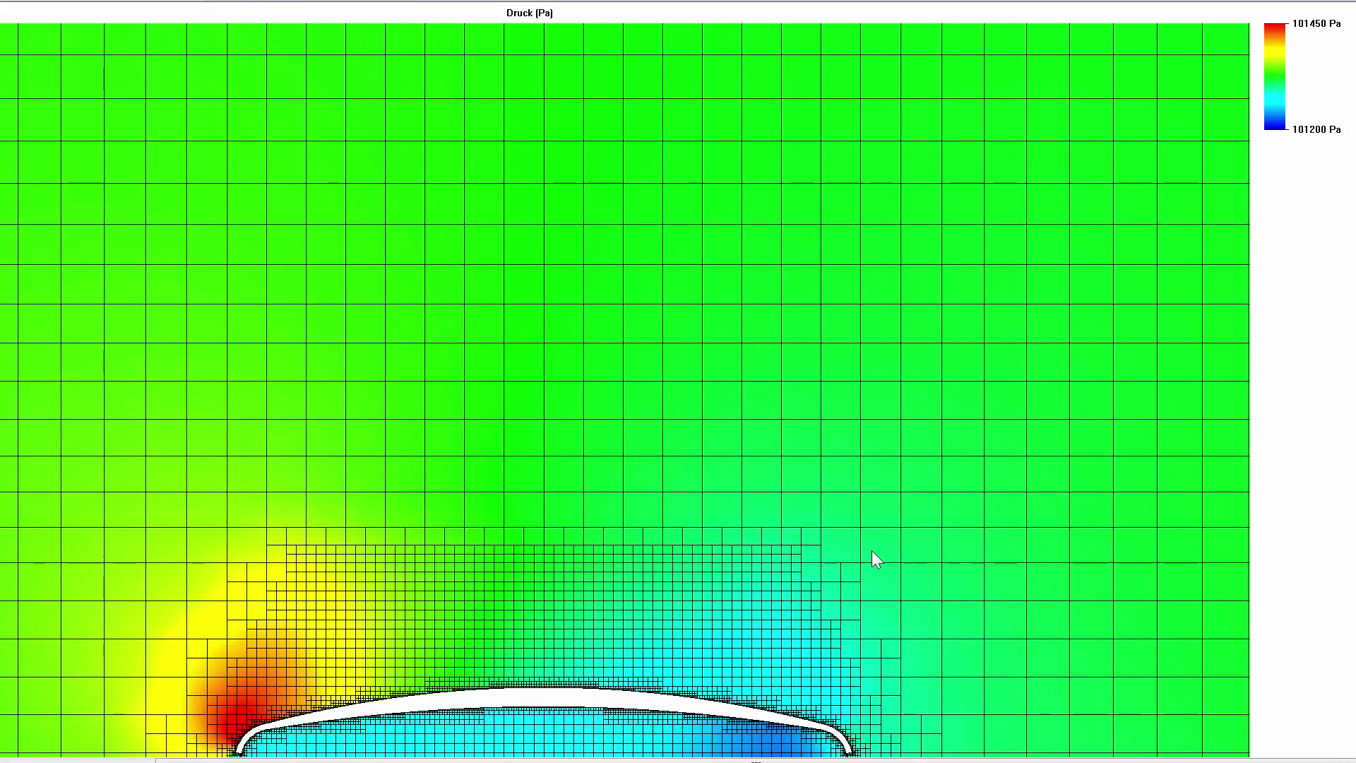
middle_drag(843, 548, 579, 582)
scroll(577, 587, down, 3)
scroll(578, 586, down, 3)
Step: Switch to the velocity component cut plot and examine the field beneath the profile and around both its edges
key(ctrl+Tab)
scroll(373, 630, up, 4)
middle_drag(373, 630, 881, 445)
middle_drag(881, 445, 271, 424)
scroll(275, 445, down, 6)
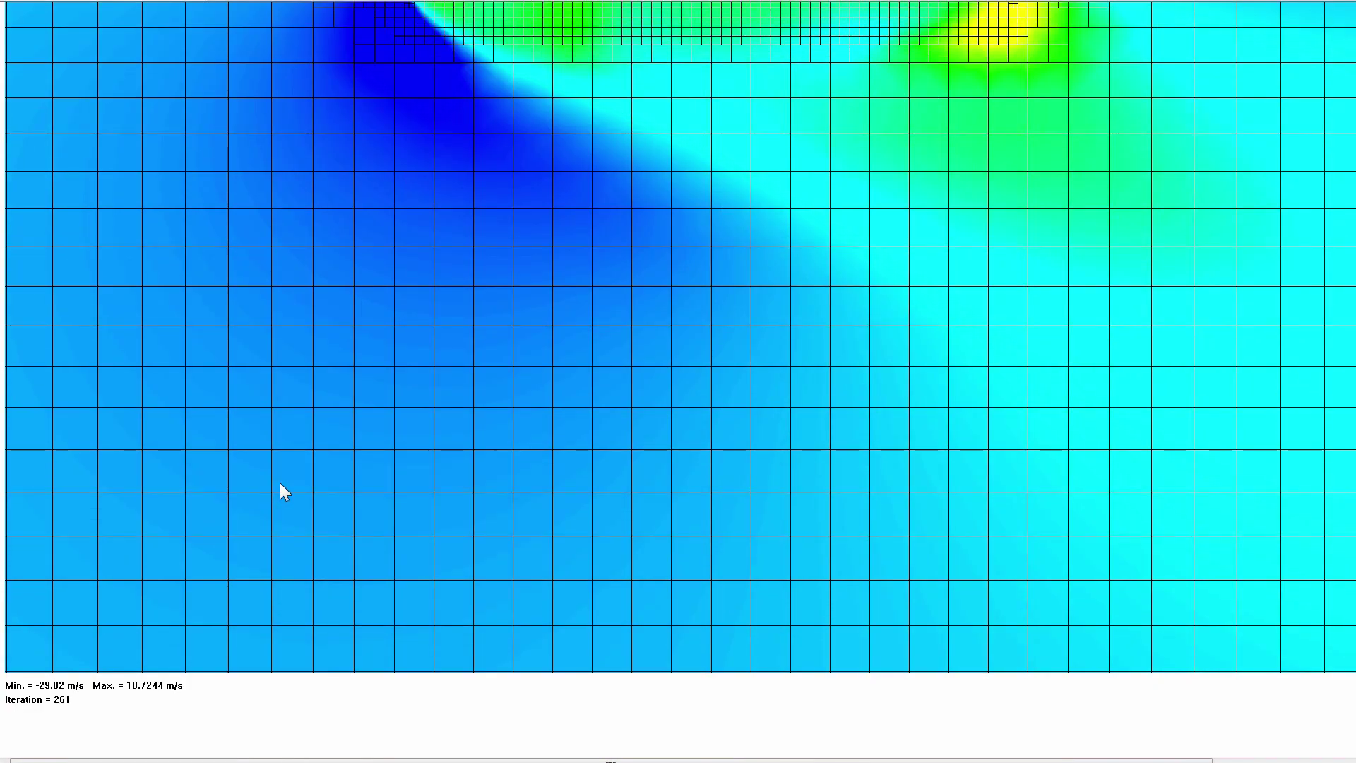
middle_drag(280, 482, 651, 586)
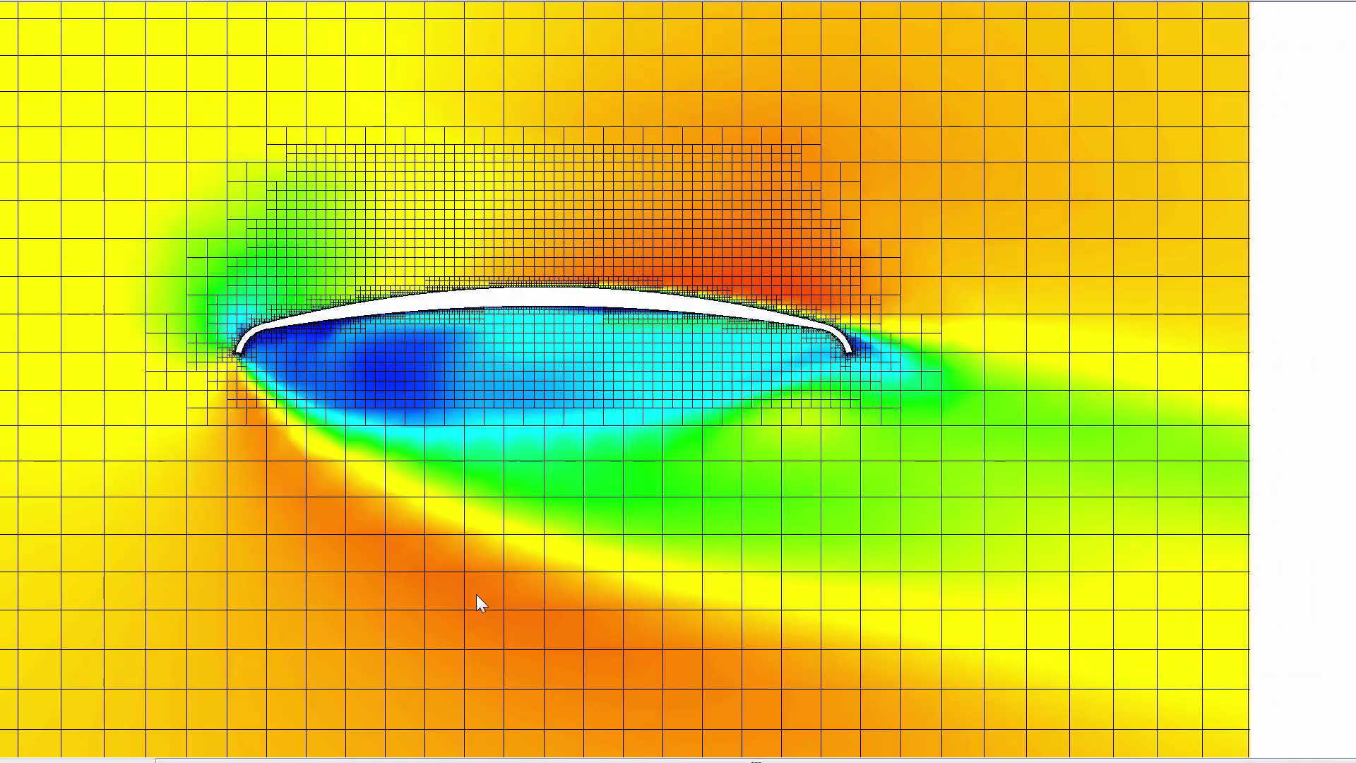
scroll(731, 474, up, 4)
middle_drag(731, 475, 236, 451)
scroll(274, 516, down, 7)
middle_drag(274, 516, 830, 510)
Step: Examine the velocity magnitude cut plot above the wing profile and in the wake beneath and behind it
scroll(833, 509, up, 8)
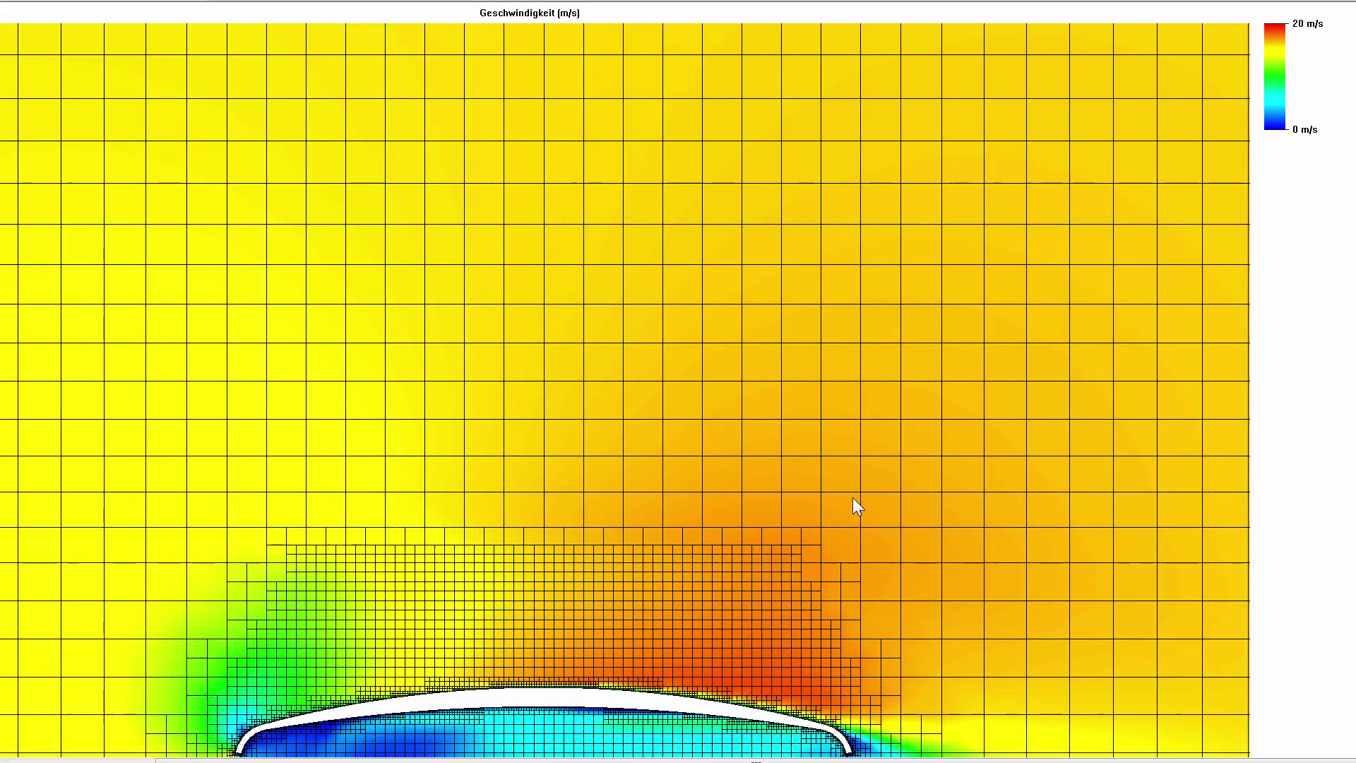
scroll(860, 489, down, 2)
scroll(861, 489, down, 5)
scroll(817, 554, up, 4)
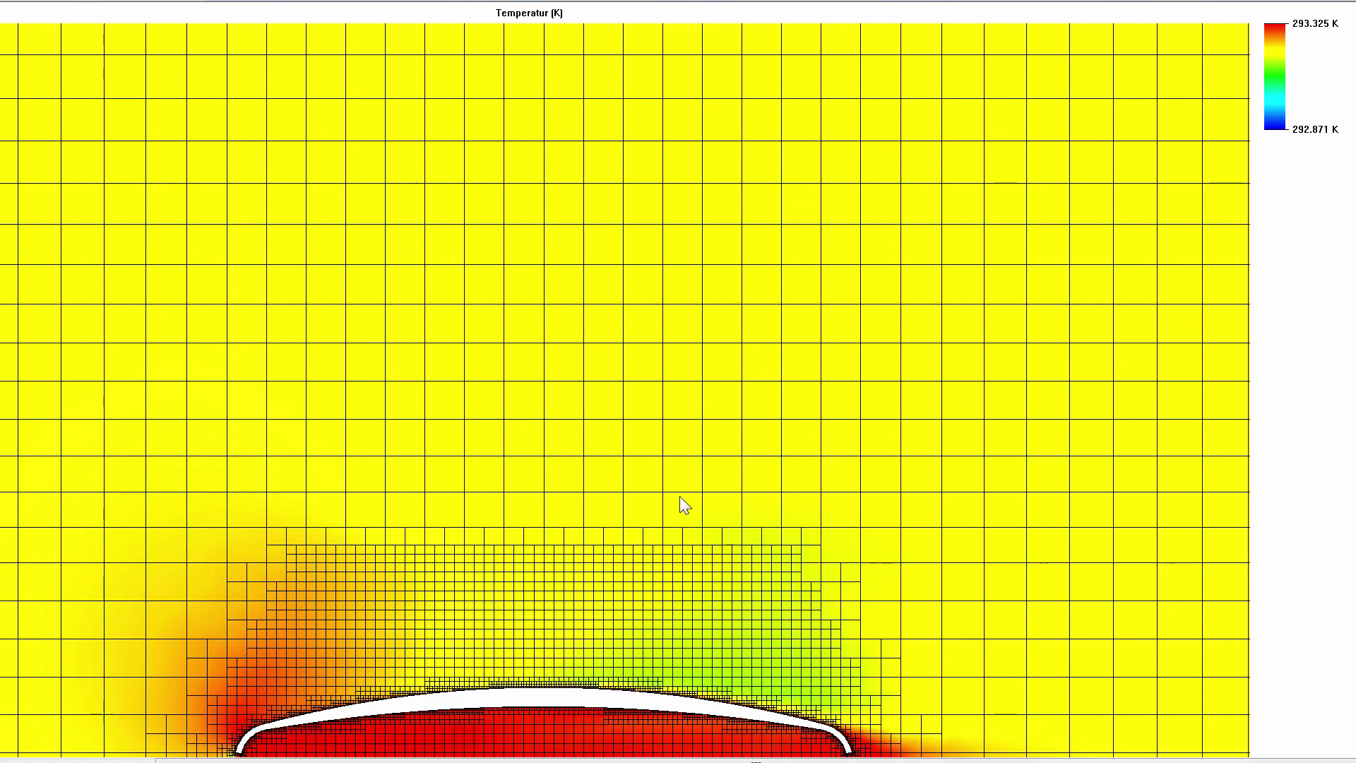
middle_drag(703, 495, 229, 469)
scroll(264, 566, down, 9)
middle_drag(272, 593, 989, 613)
scroll(989, 629, up, 5)
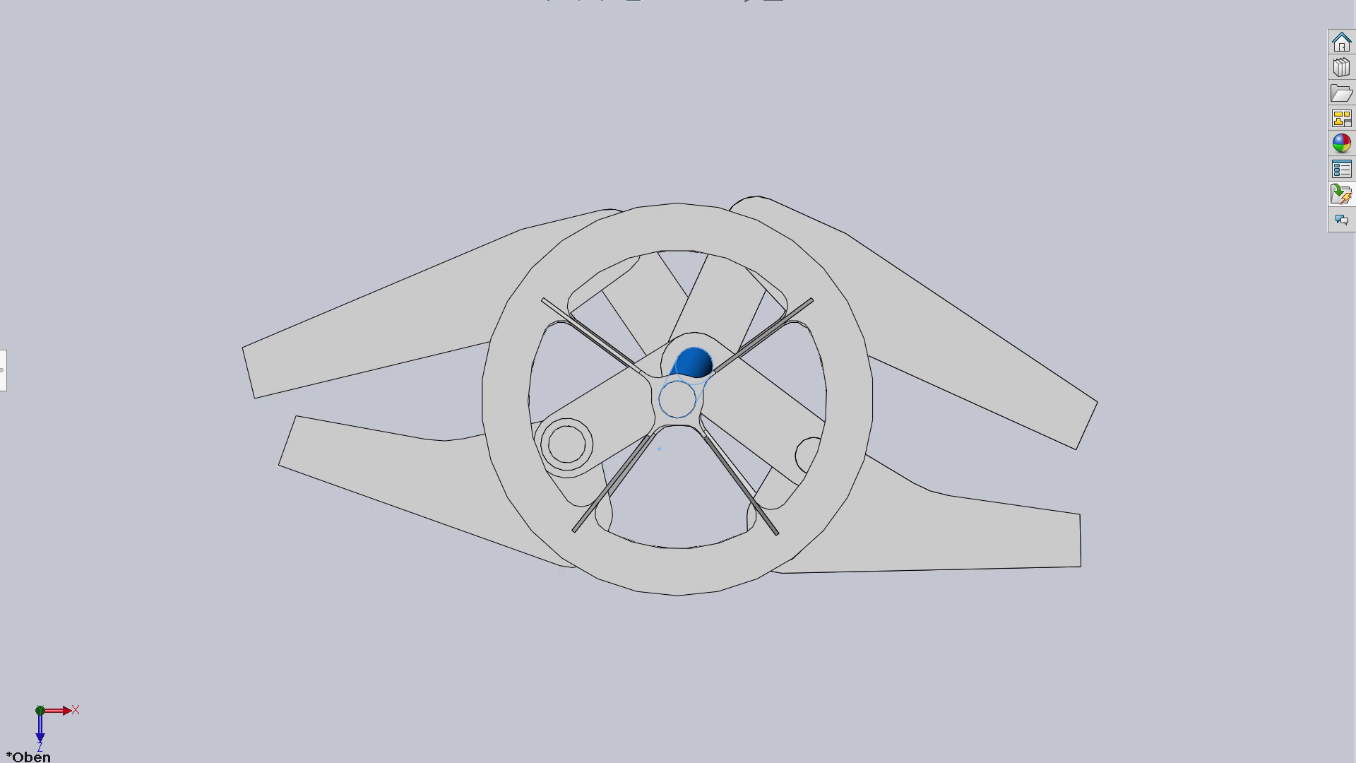
Step: Show the layout sketch with the pivot circles over the four-arm assembly and turn the crank pin counter-clockwise
click(0, 632)
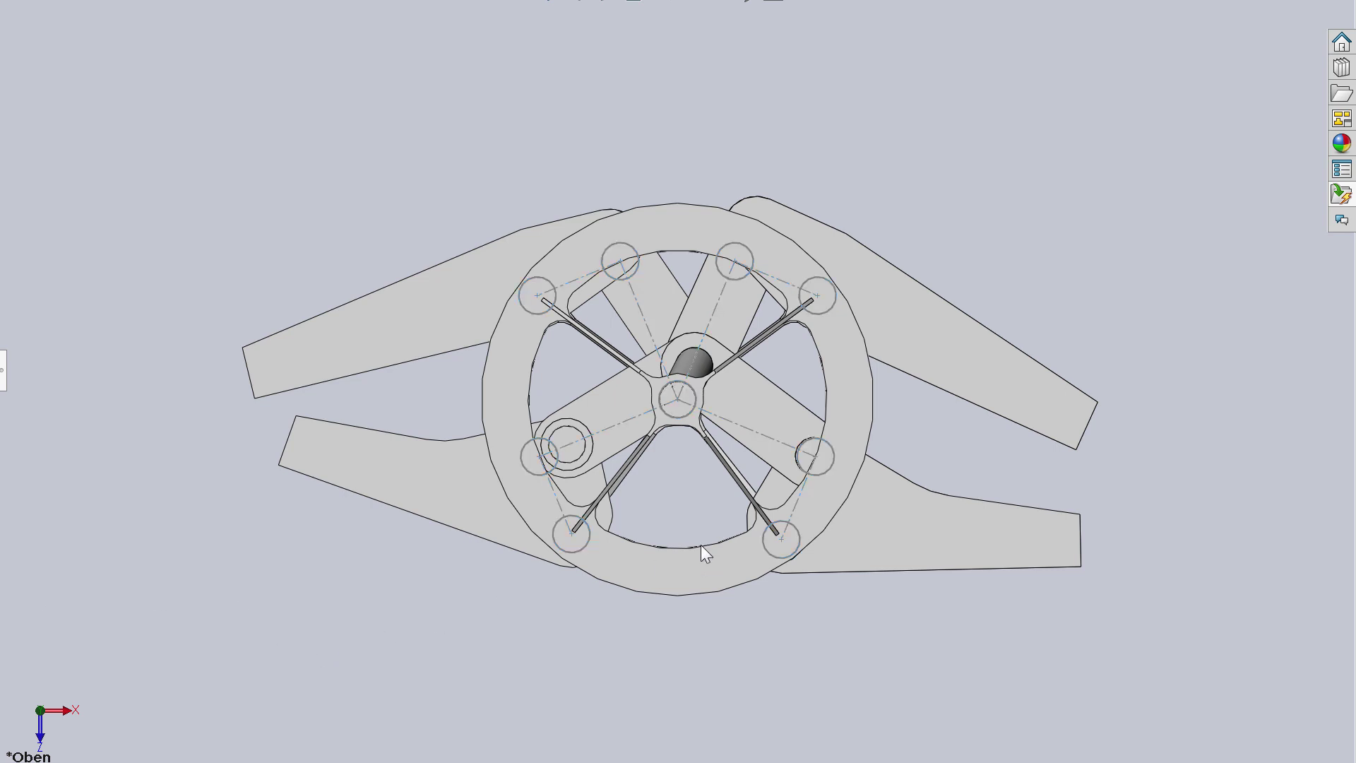
scroll(773, 417, down, 4)
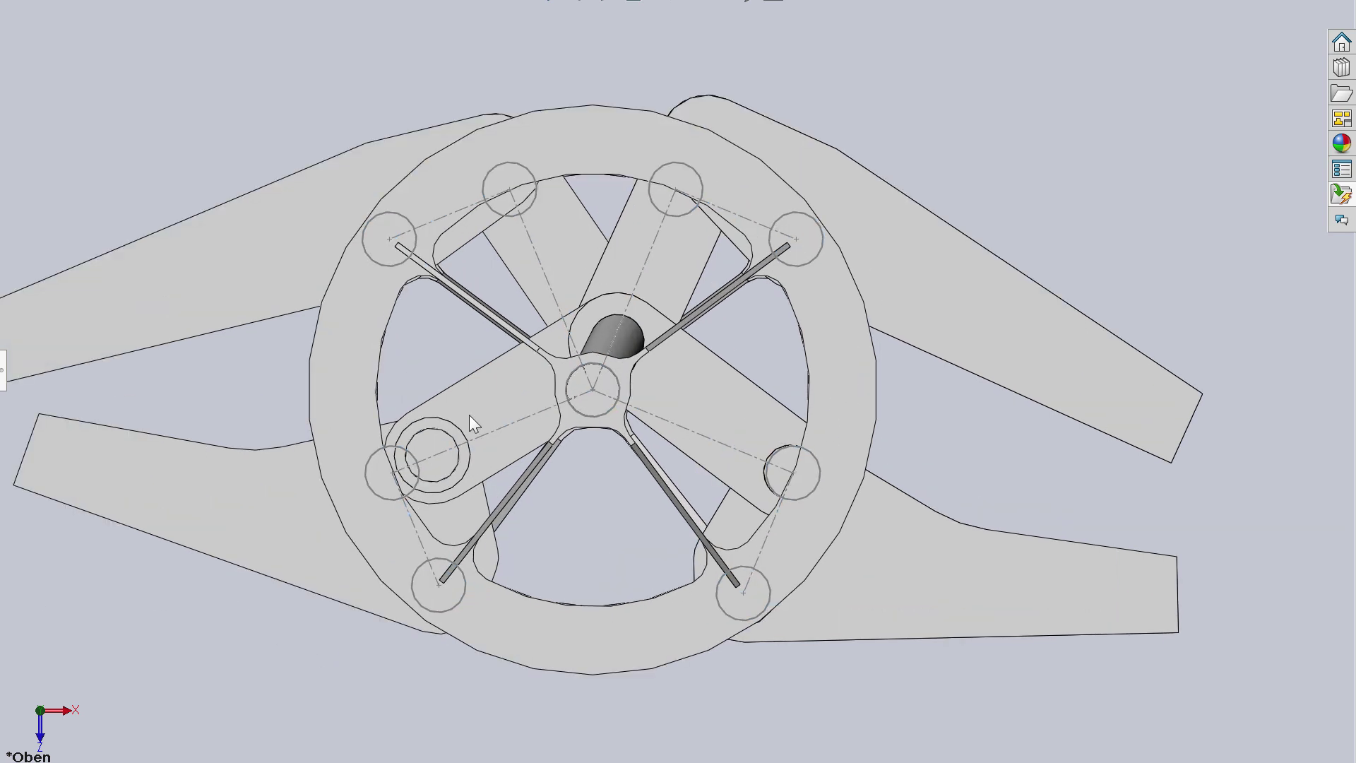
scroll(469, 414, up, 1)
scroll(469, 413, down, 1)
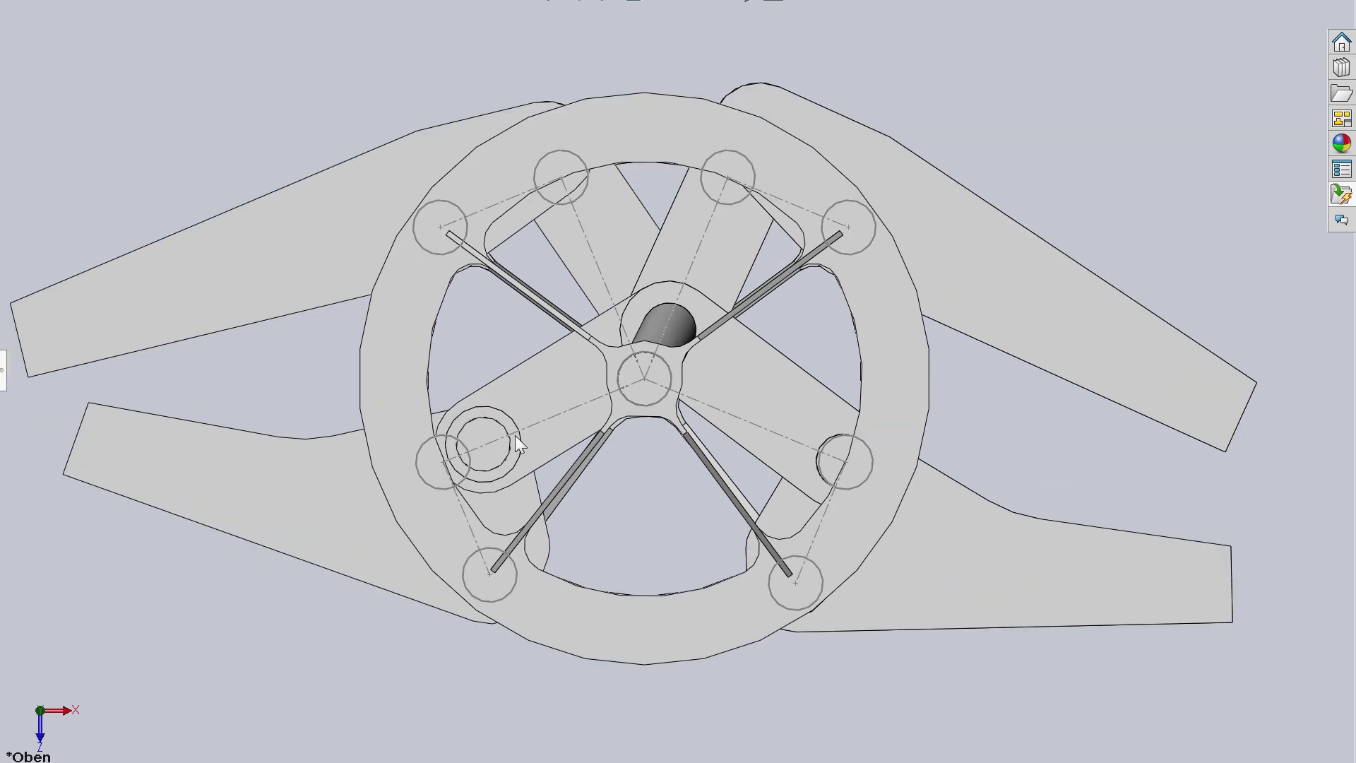
middle_drag(532, 451, 652, 335)
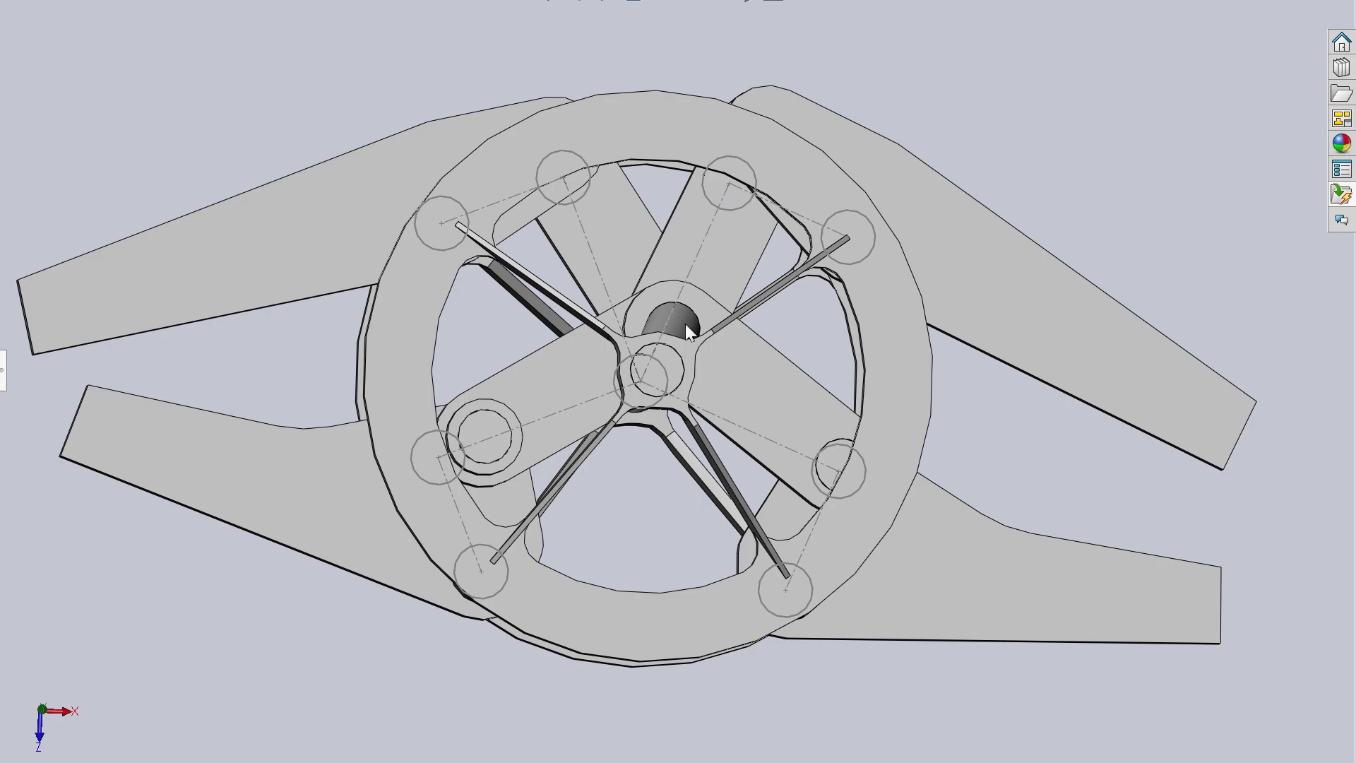
drag(687, 326, 558, 378)
Step: Set the assembly's display style to wireframe and orient the view to the top (Oben)
click(707, 2)
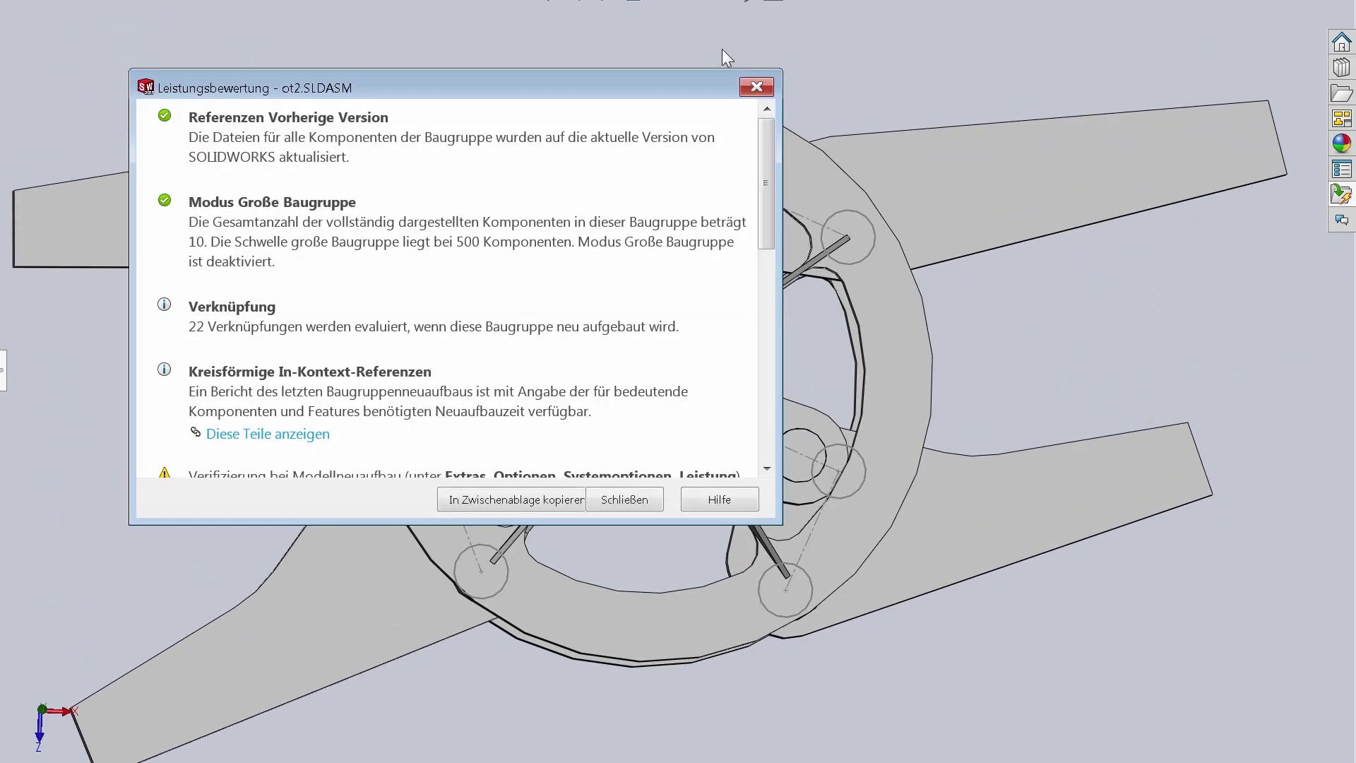
click(763, 87)
click(670, 2)
click(670, 124)
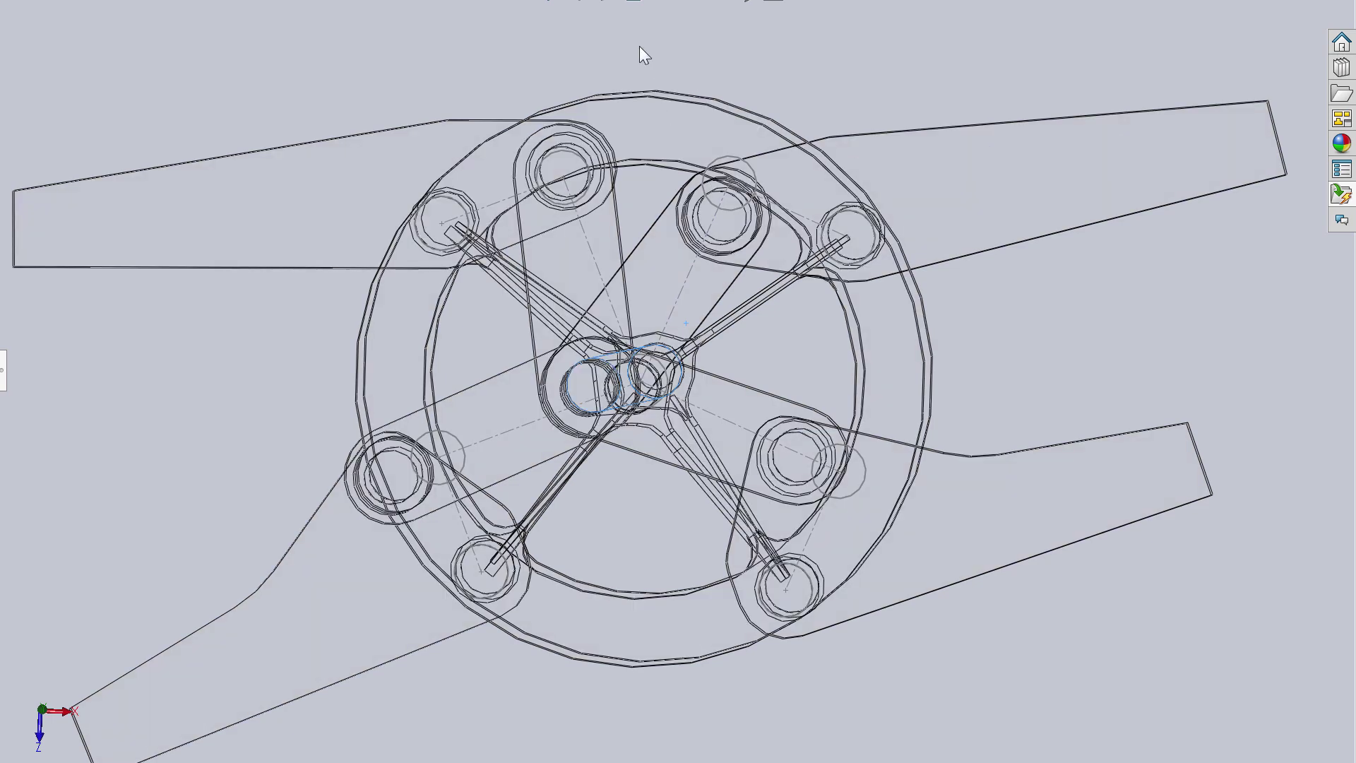
click(638, 5)
click(666, 46)
Step: Turn the crank pin further counter-clockwise around the hub to swing the four arms in the wireframe view
scroll(658, 369, down, 1)
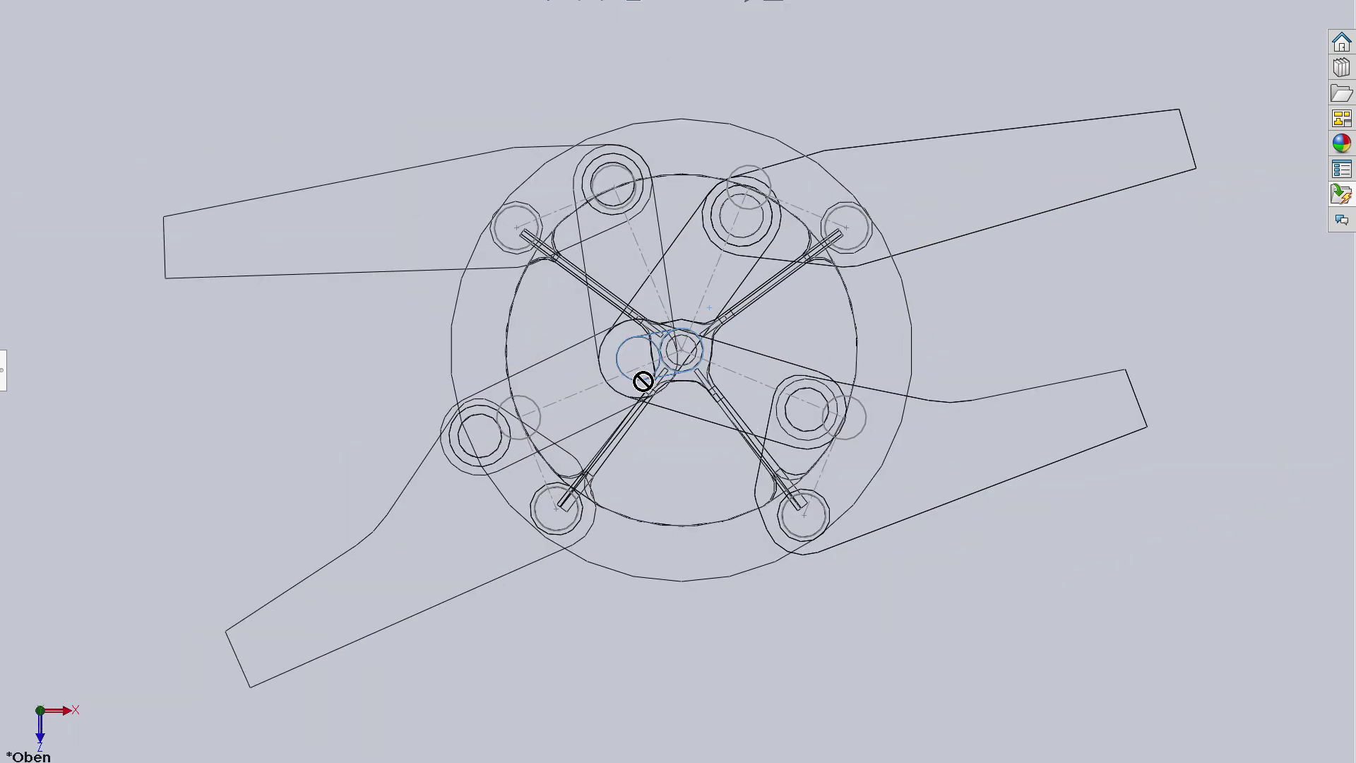
click(630, 351)
drag(630, 350, 642, 417)
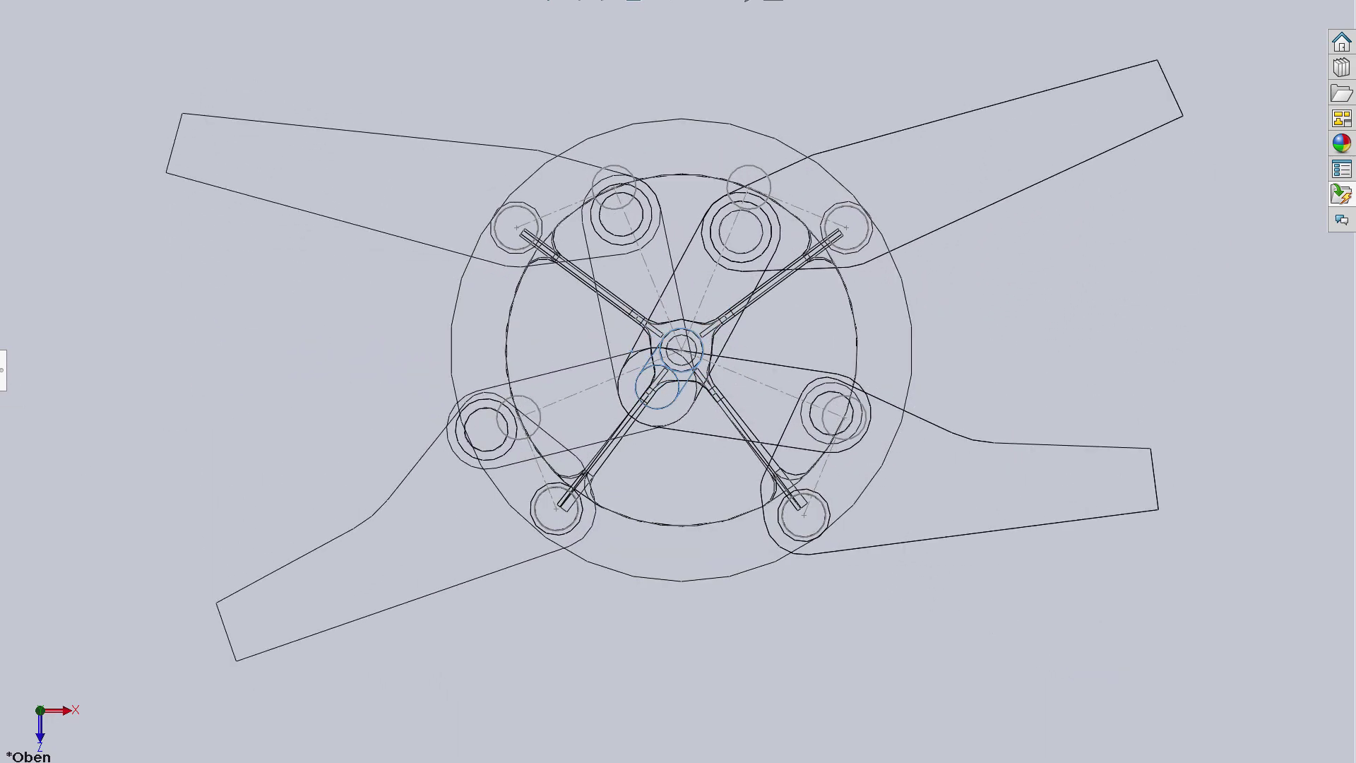
Step: Hide the layout sketch with the pivot circles
right_click(1, 310)
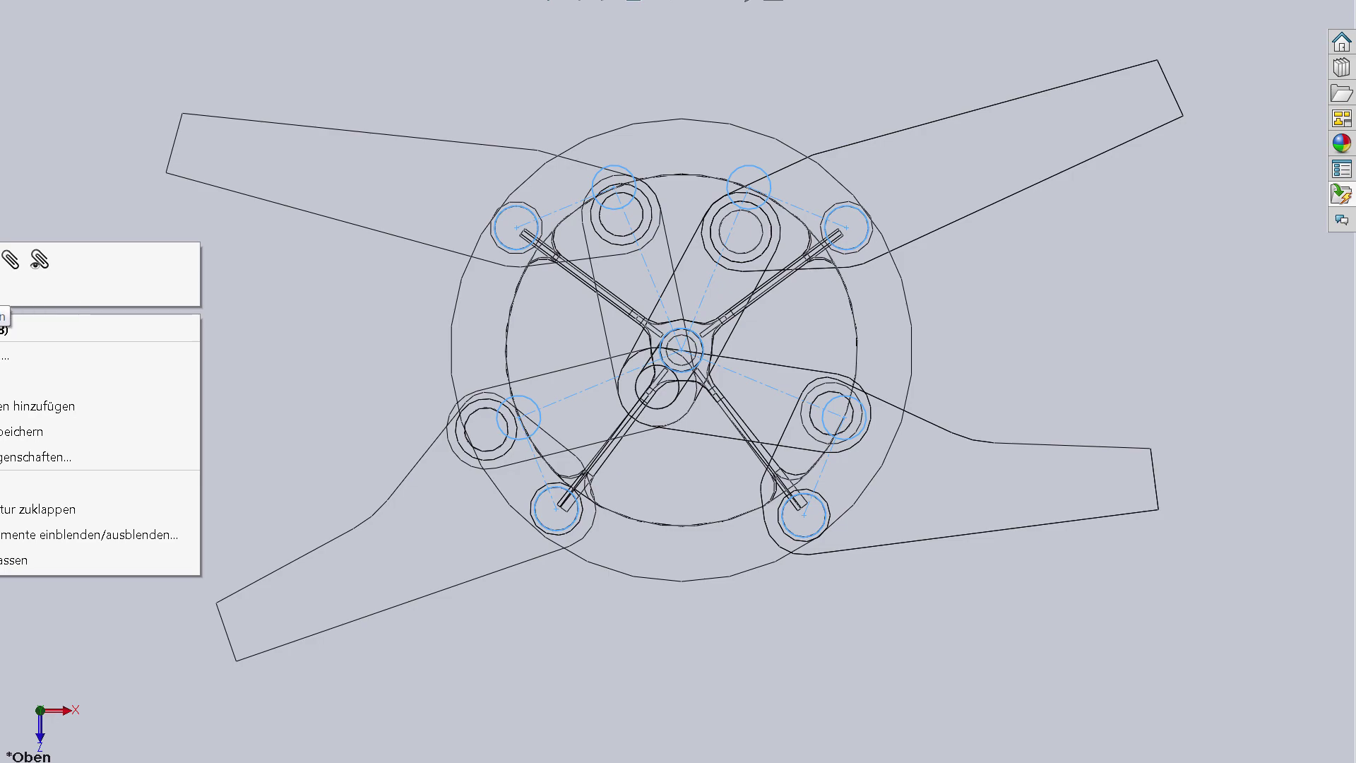
click(0, 291)
middle_drag(194, 413, 159, 230)
Step: Set the assembly's display style back to shaded with edges
click(684, 3)
middle_drag(634, 137, 687, 98)
click(685, 3)
click(675, 45)
Step: Turn the crank shaft repeatedly around the hub in an oblique view to demonstrate the motion of the four arms
mouse_move(583, 191)
middle_down()
mouse_move(520, 188)
mouse_move(634, 332)
middle_up()
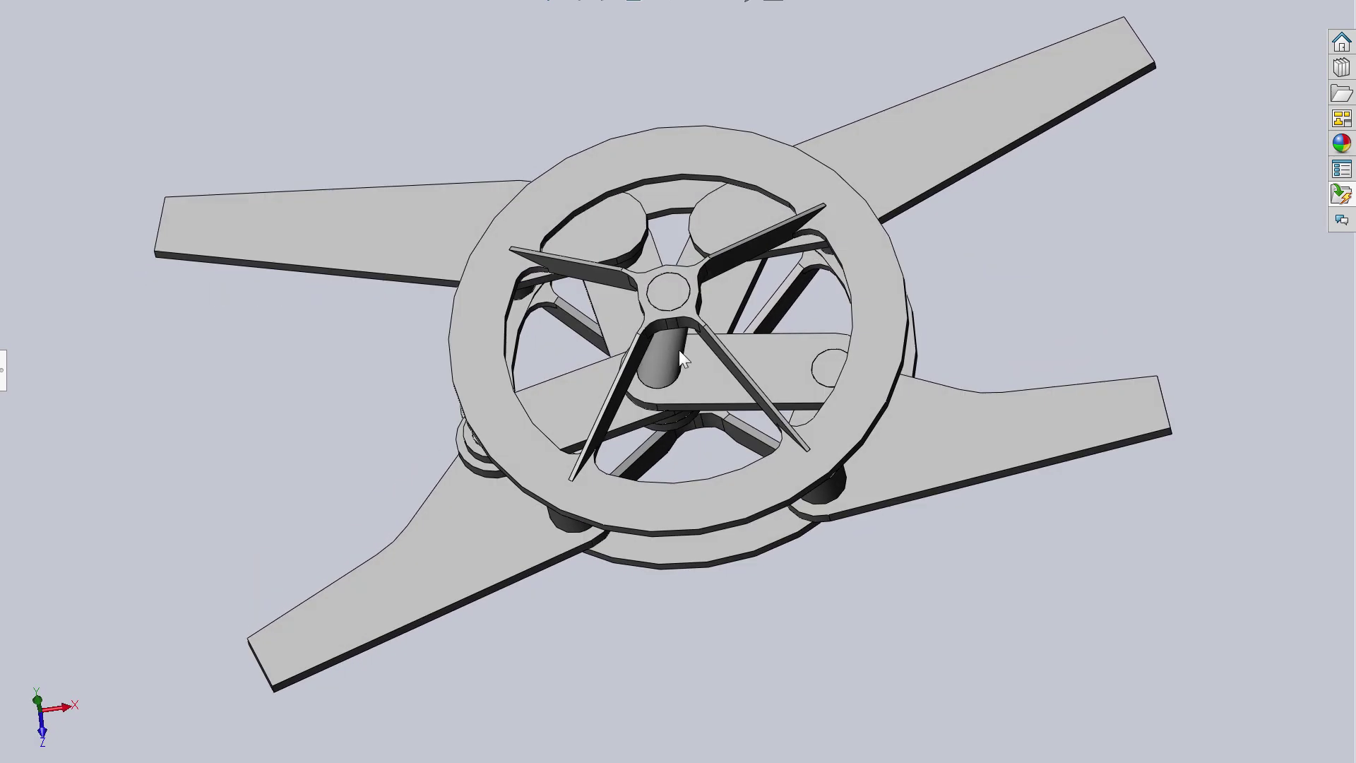
drag(685, 346, 632, 354)
mouse_move(633, 325)
middle_down()
mouse_move(640, 158)
mouse_move(533, 120)
mouse_move(337, 248)
mouse_move(409, 96)
mouse_move(578, 232)
middle_up()
middle_drag(641, 318, 637, 601)
drag(655, 290, 655, 239)
mouse_move(655, 239)
middle_down()
mouse_move(591, 342)
mouse_move(502, 351)
mouse_move(781, 188)
mouse_move(934, 246)
mouse_move(793, 318)
mouse_move(857, 266)
mouse_move(866, 372)
mouse_move(789, 538)
mouse_move(654, 400)
middle_up()
drag(675, 376, 664, 250)
mouse_move(669, 258)
middle_down()
mouse_move(566, 370)
mouse_move(675, 338)
mouse_move(629, 291)
mouse_move(707, 405)
middle_up()
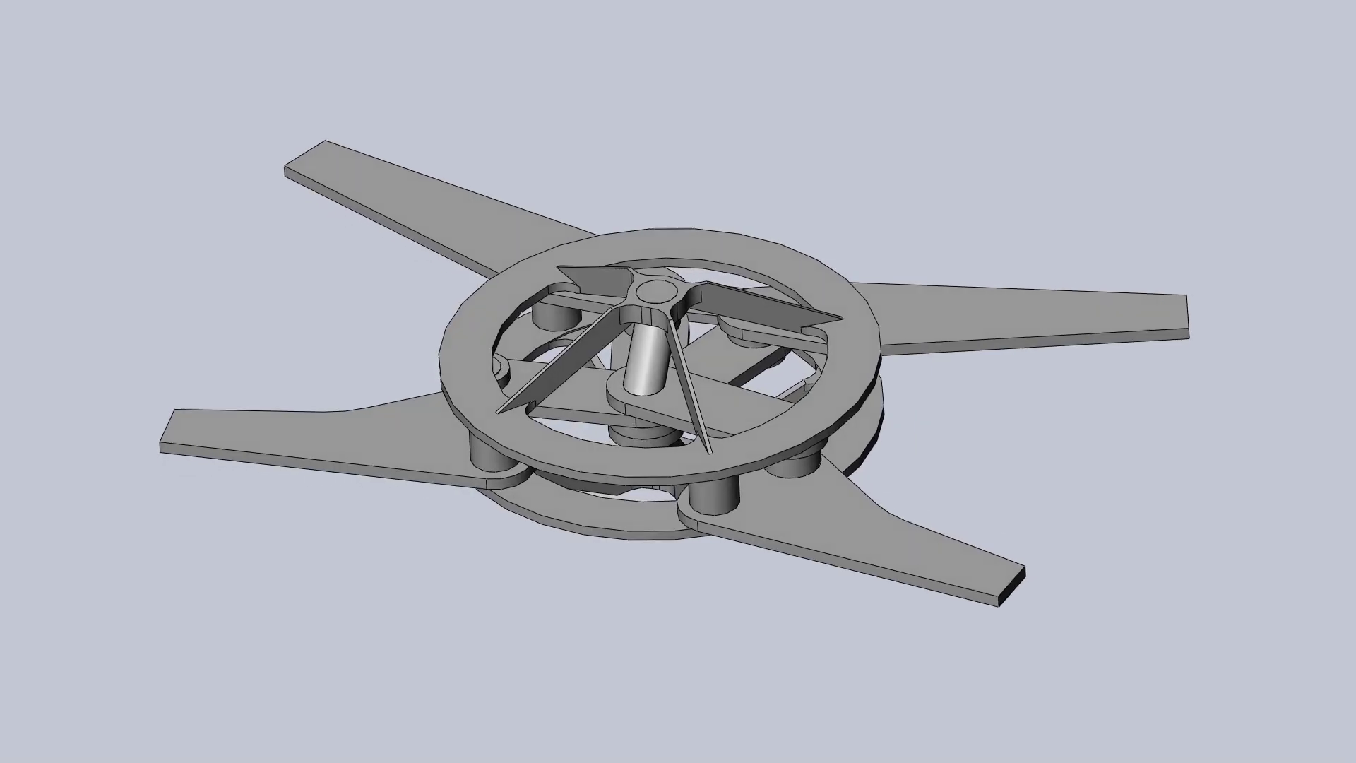